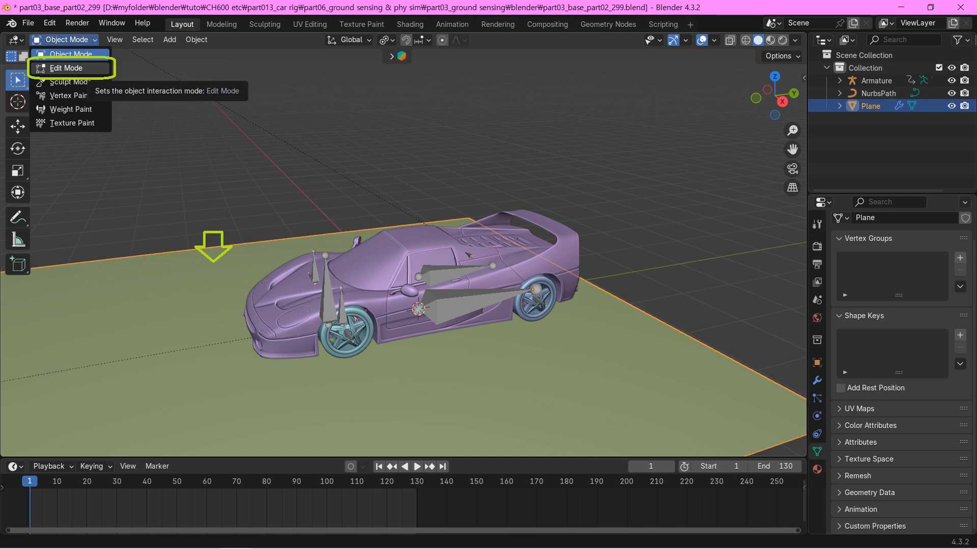
# Enter Edit Mode for the ground Plane object.
pyautogui.click(71, 68)
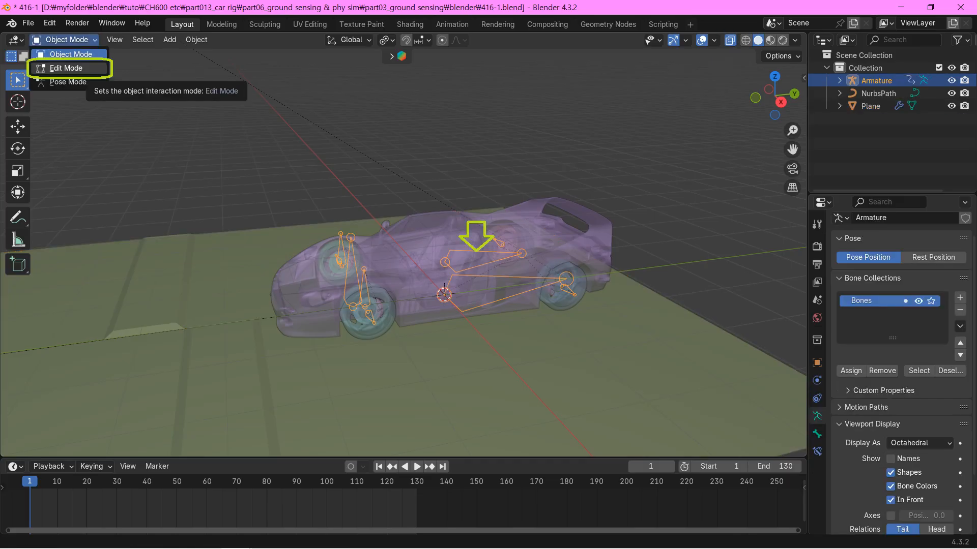
# In the armature's Edit Mode, set the tail Z of the duplicated tire bones to 0 and parent them to the body bone with Keep Offset.
pyautogui.click(71, 68)
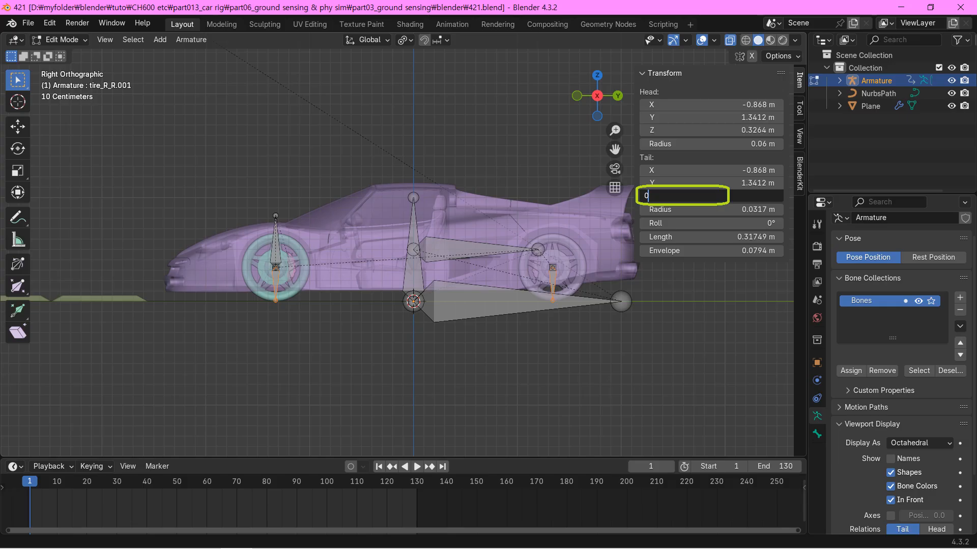
pyautogui.press('n')
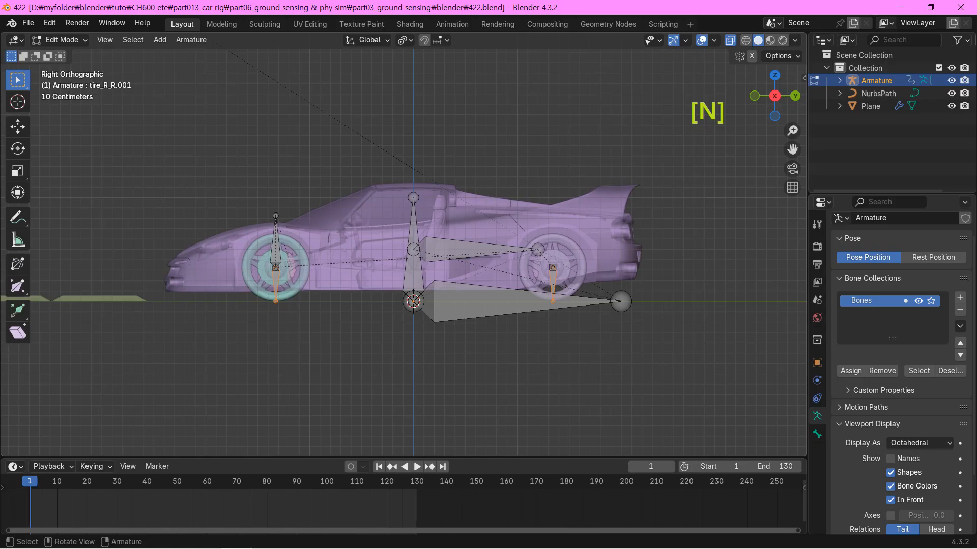
pyautogui.click(191, 40)
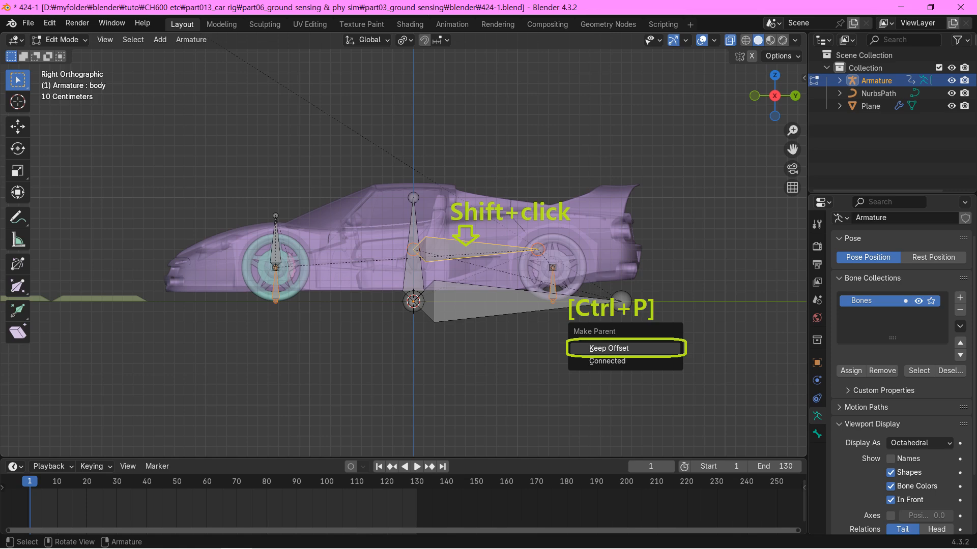
pyautogui.click(608, 348)
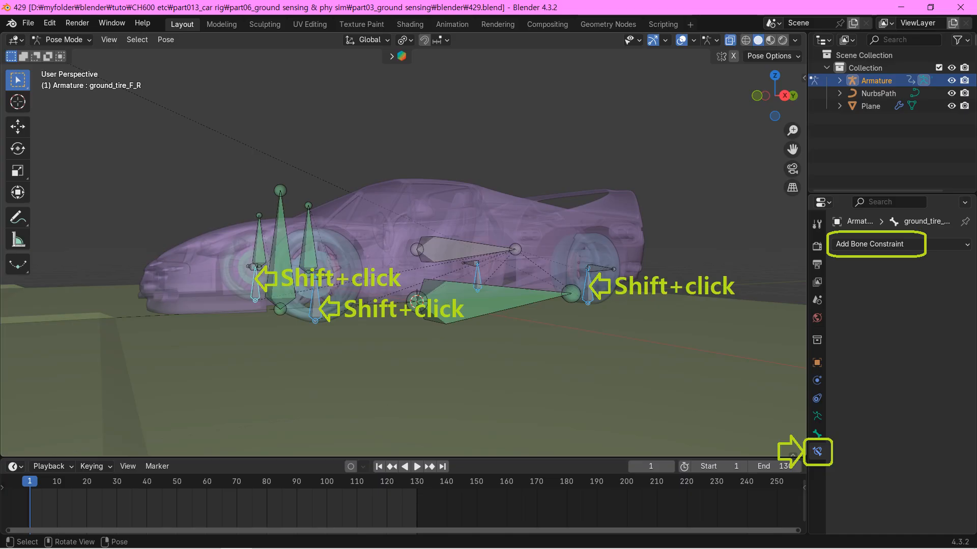
# Add a Shrinkwrap constraint to ground_tire_F_R, targeting Plane in Project mode along the positive Y axis in Local Space.
pyautogui.click(869, 244)
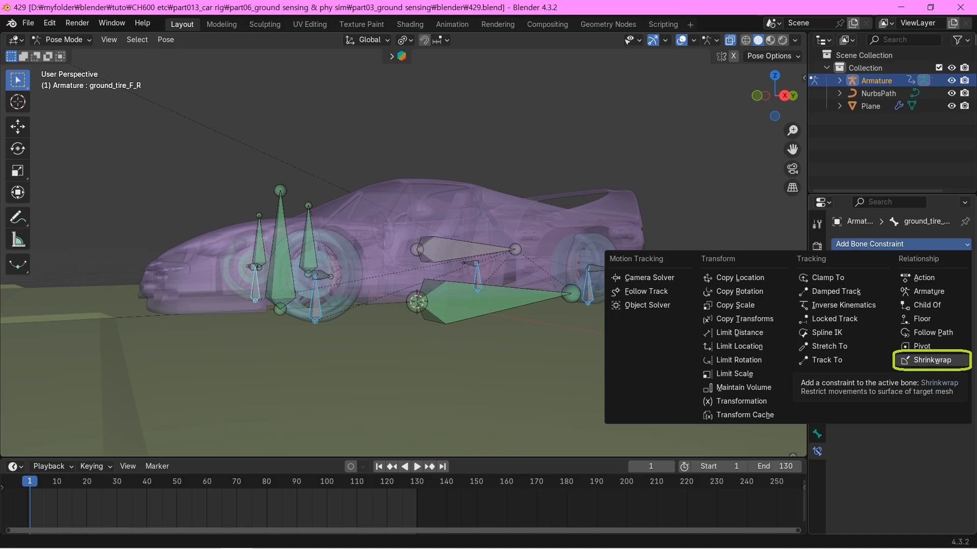
pyautogui.click(932, 360)
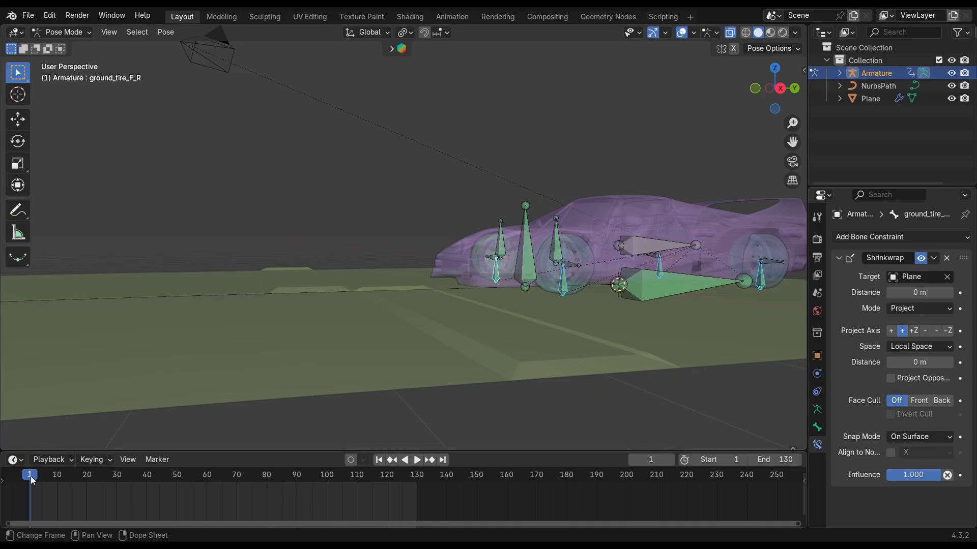
# Play and scrub the animation to frame 40 to examine how the ground tire bones follow the terrain, ending back at the first frame.
pyautogui.press('space')
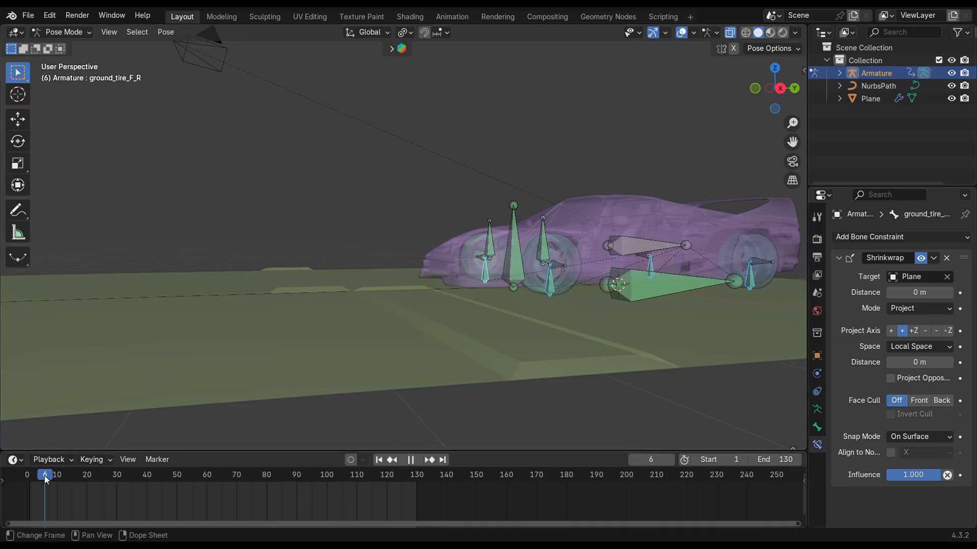
pyautogui.moveTo(54, 474); pyautogui.dragTo(72, 475)
pyautogui.moveTo(74, 478); pyautogui.dragTo(148, 479)
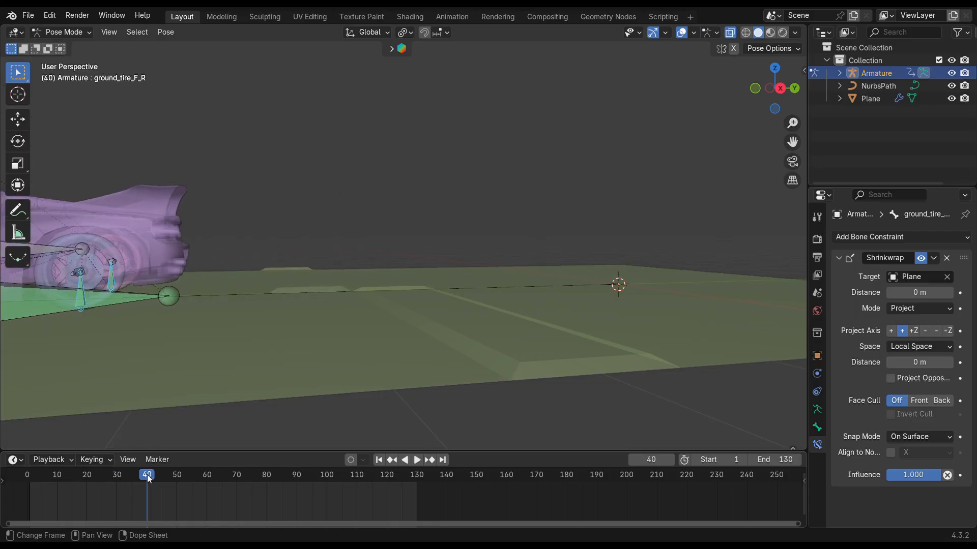
pyautogui.click(379, 461)
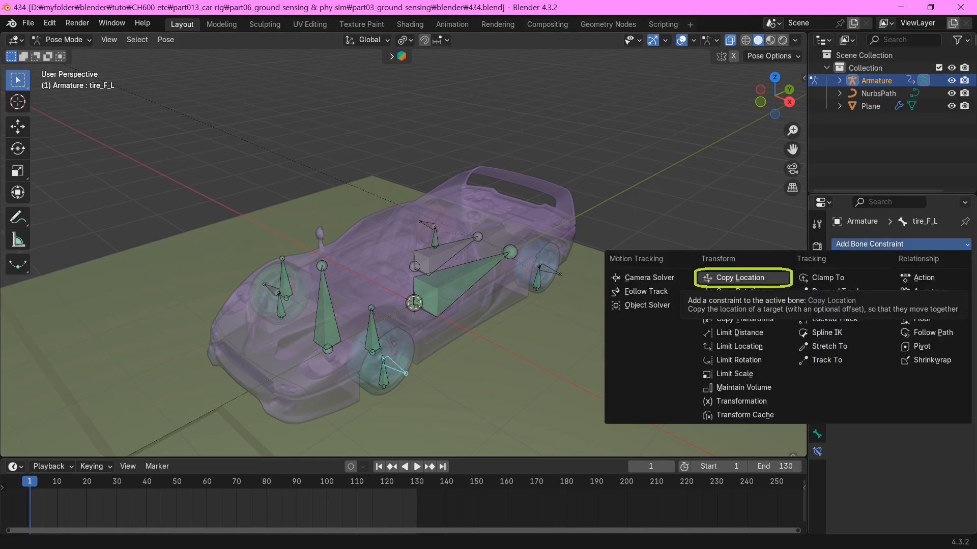
# Add Copy Location constraints to tire_F_L, tire_R_L, tire_F_R and tire_R_R, targeting the armature's ground tire bones with Head/Tail 1 on Z only.
pyautogui.click(740, 277)
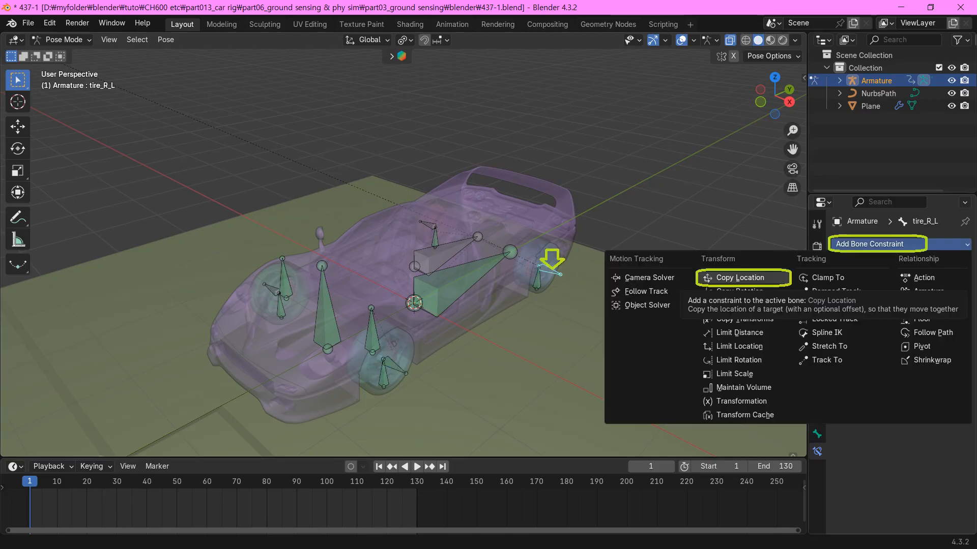
pyautogui.click(740, 277)
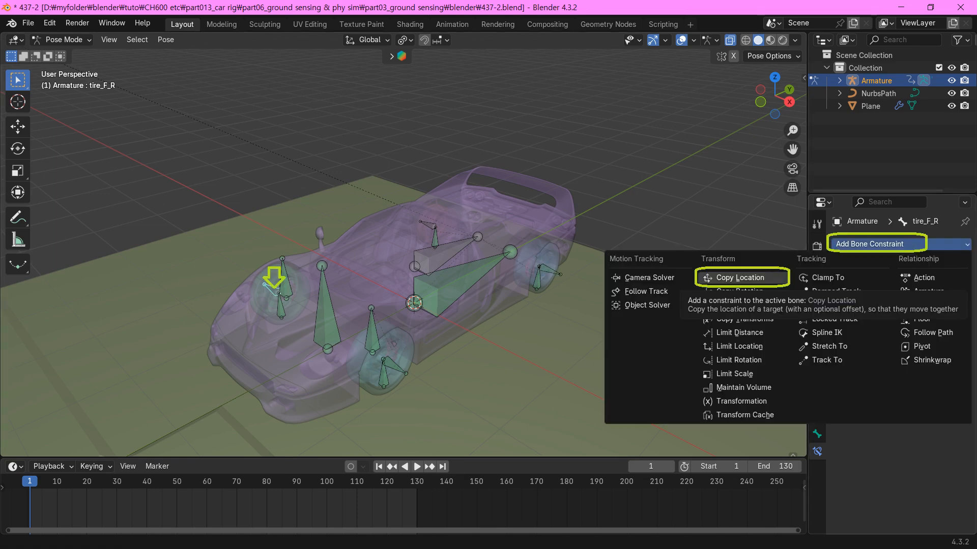
pyautogui.click(740, 277)
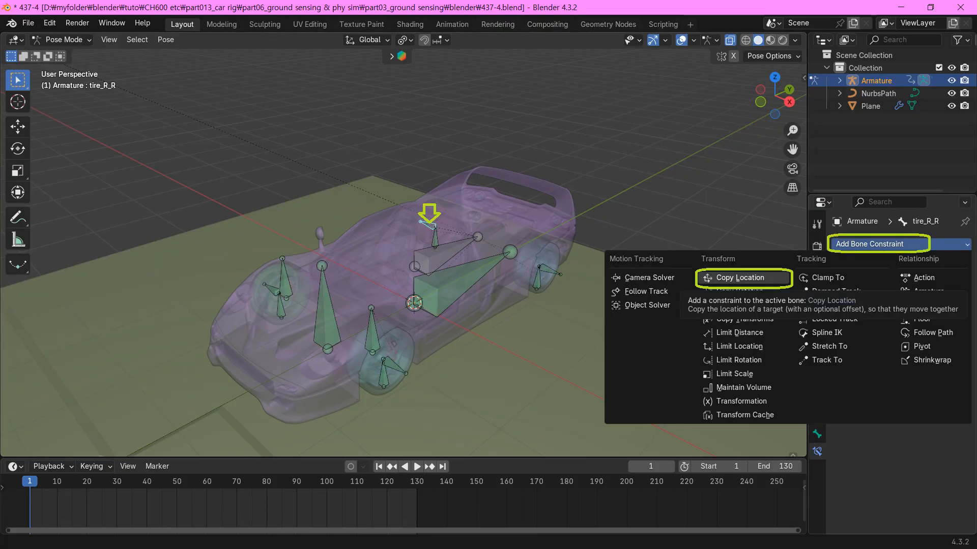
pyautogui.click(740, 278)
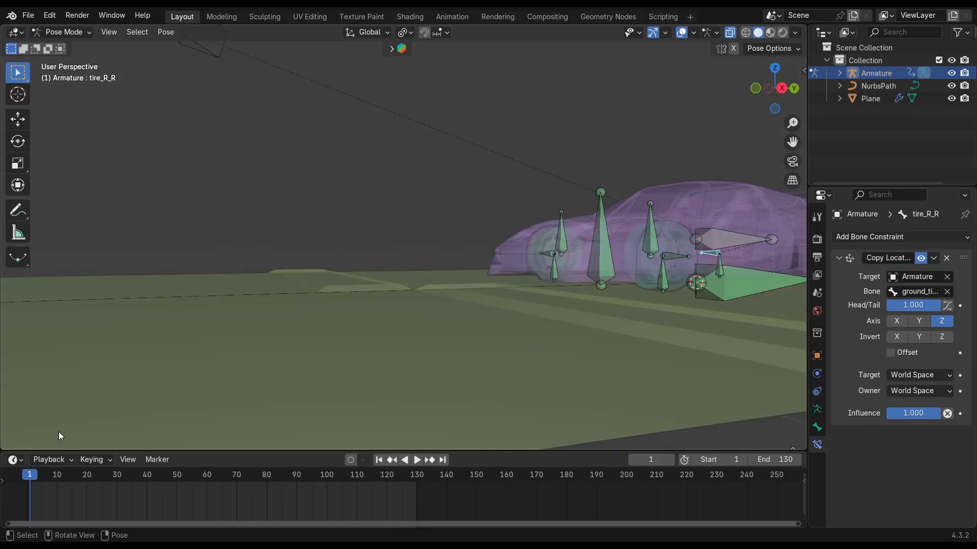
# Play and scrub the animation to about frame 17 to check the wheels' height against the ground, ending back at the first frame.
pyautogui.click(28, 474)
pyautogui.press('space')
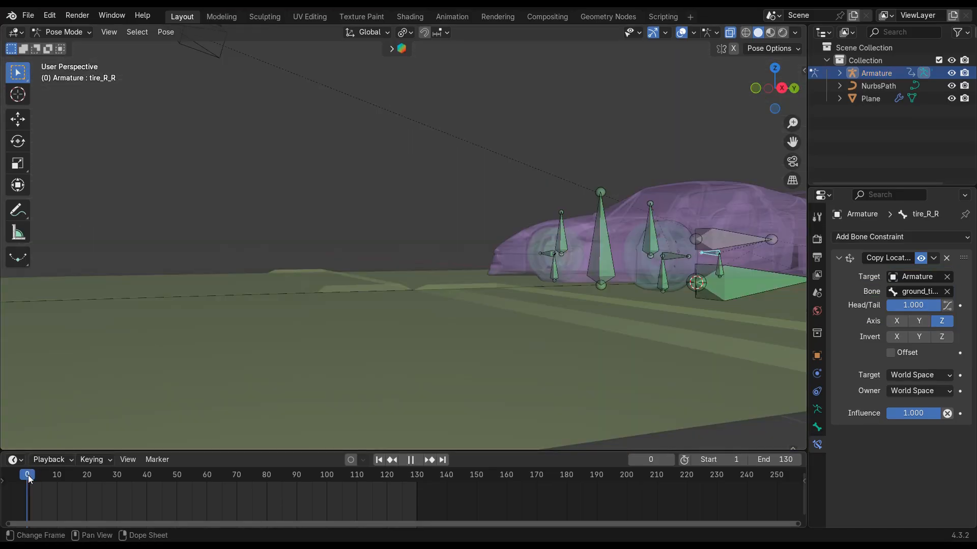
pyautogui.moveTo(29, 475); pyautogui.dragTo(79, 479)
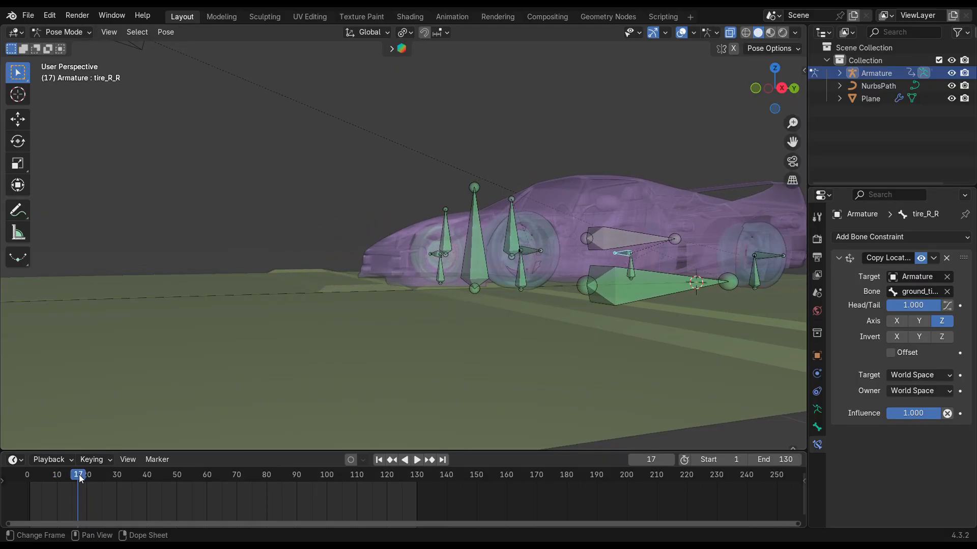
pyautogui.click(376, 462)
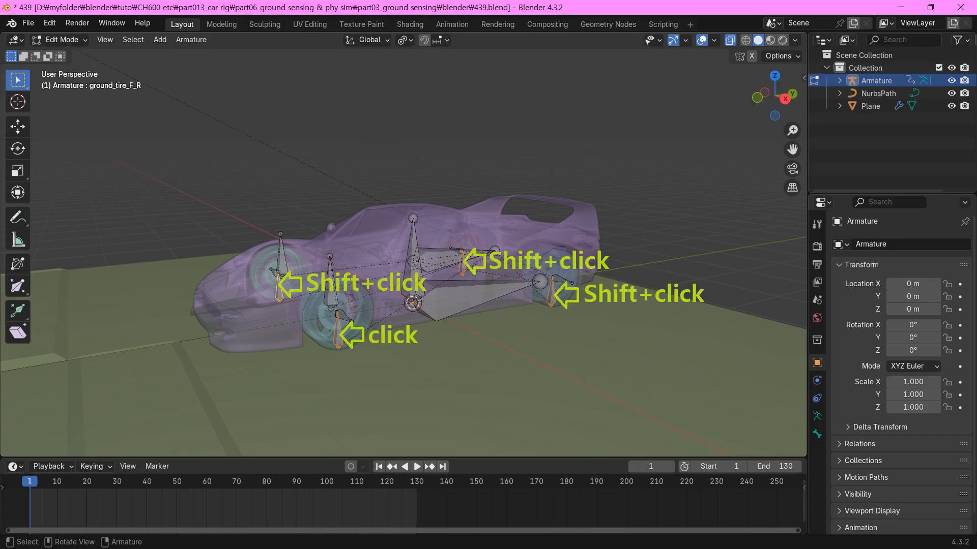
# Duplicate the four ground_tire bones in place and scale the copies to 0.7.
pyautogui.hotkey('shift', 'd')
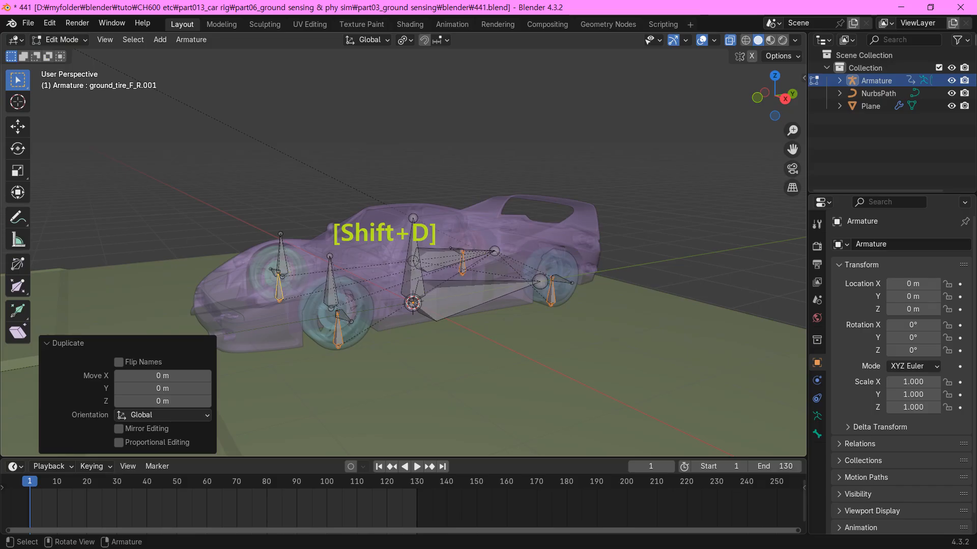
pyautogui.write('s')
pyautogui.write('0.7')
pyautogui.press('Return')
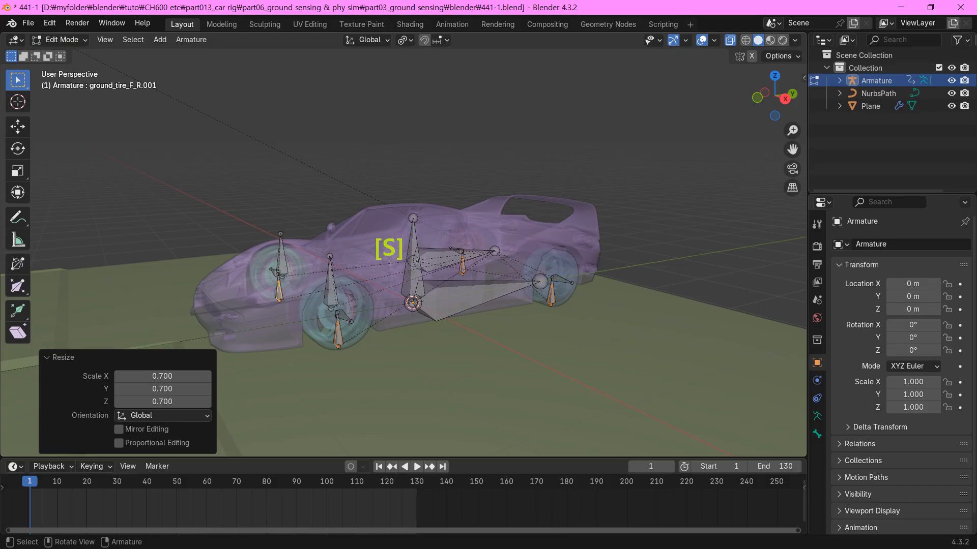
# Parent the four scaled bone copies to the root bone with Keep Offset and hide the unselected bones.
pyautogui.hotkey('ctrl', 'p')
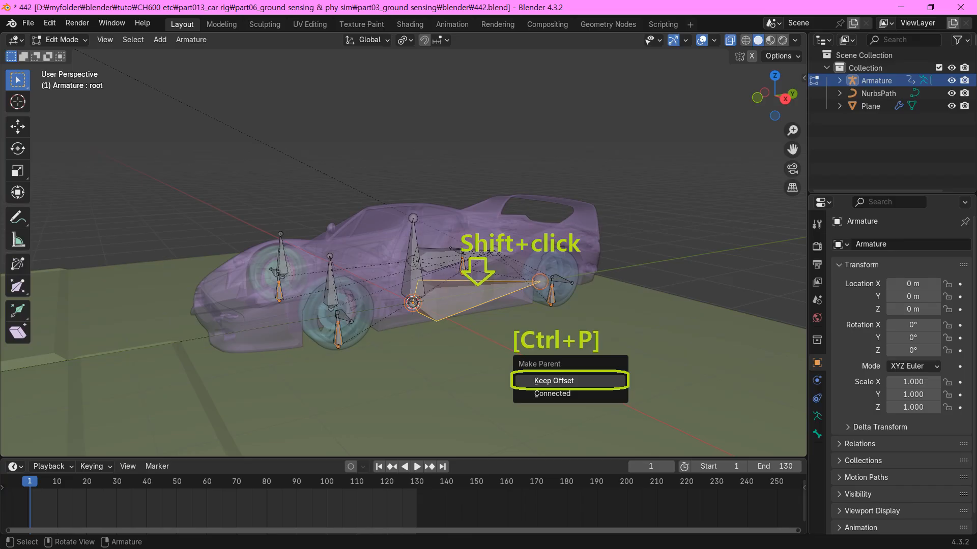
pyautogui.press('Return')
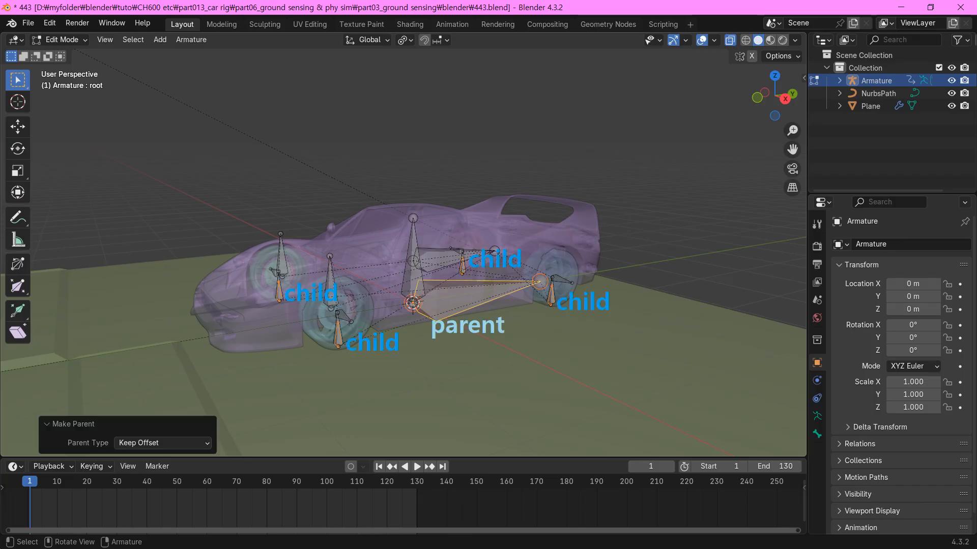
pyautogui.hotkey('shift', 'h')
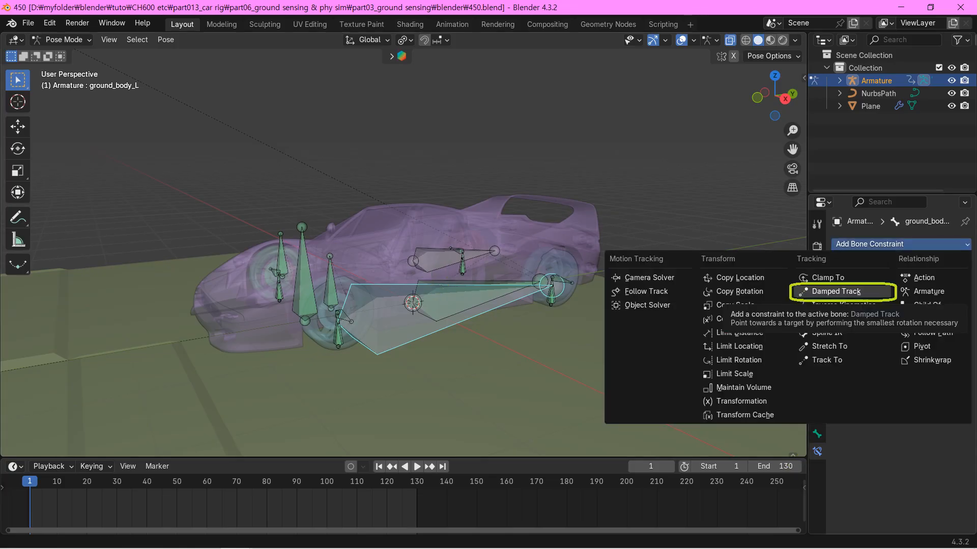
# Add a Damped Track constraint to ground_body_L targeting a ground body bone in Armature, with Head/Tail 1 and track axis Y, and preview the motion.
pyautogui.click(836, 292)
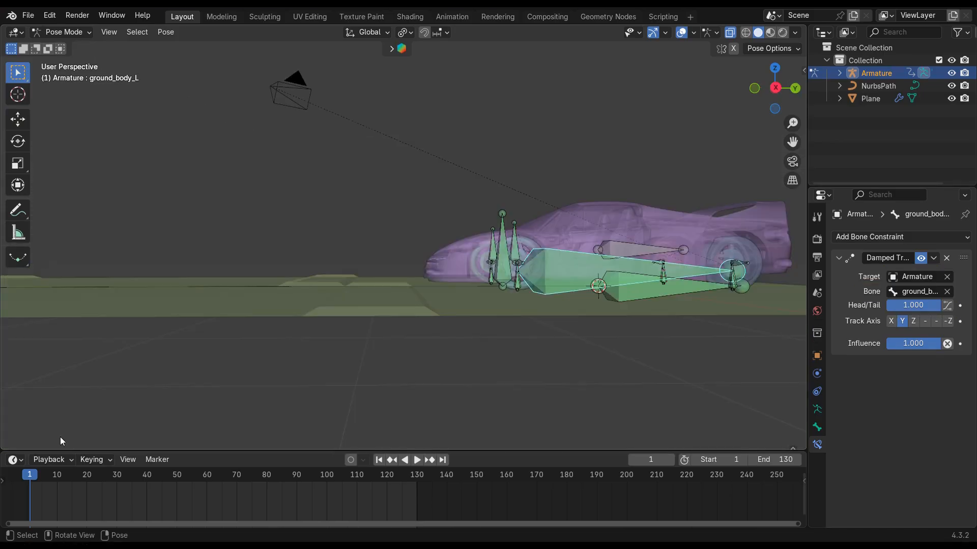
pyautogui.moveTo(31, 479); pyautogui.dragTo(62, 486)
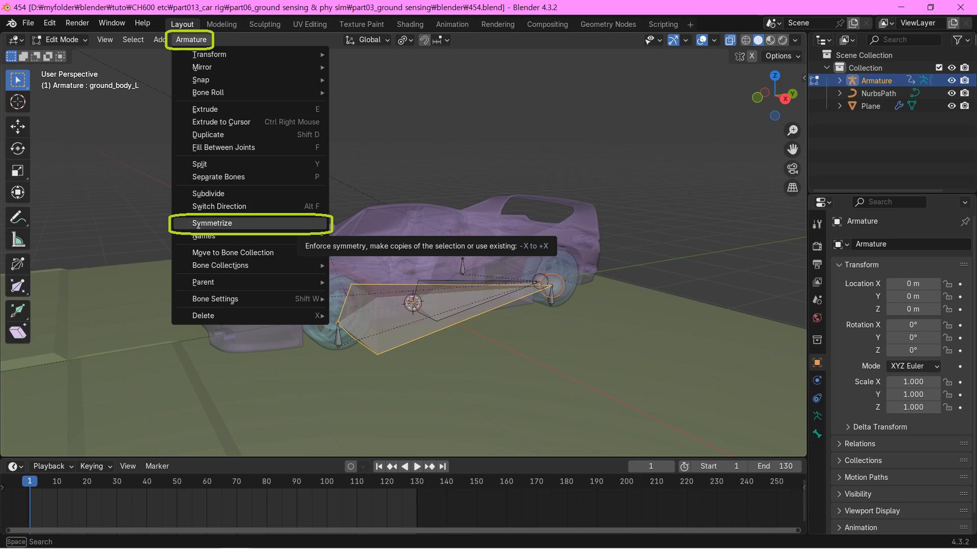
# Symmetrize the ground_body_L bone to the opposite side and snap the 3D cursor to the middle of ground_body_L.
pyautogui.click(212, 224)
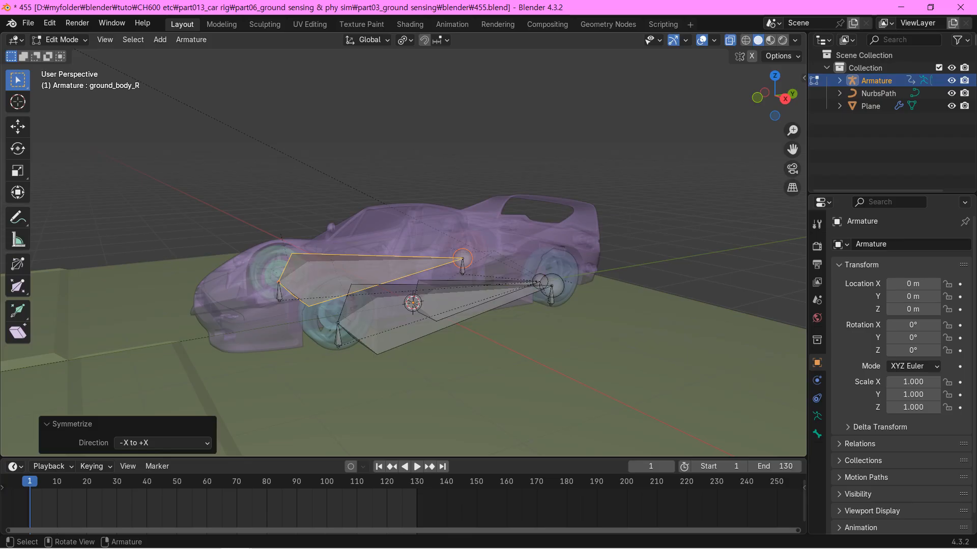
pyautogui.hotkey('shift', 's')
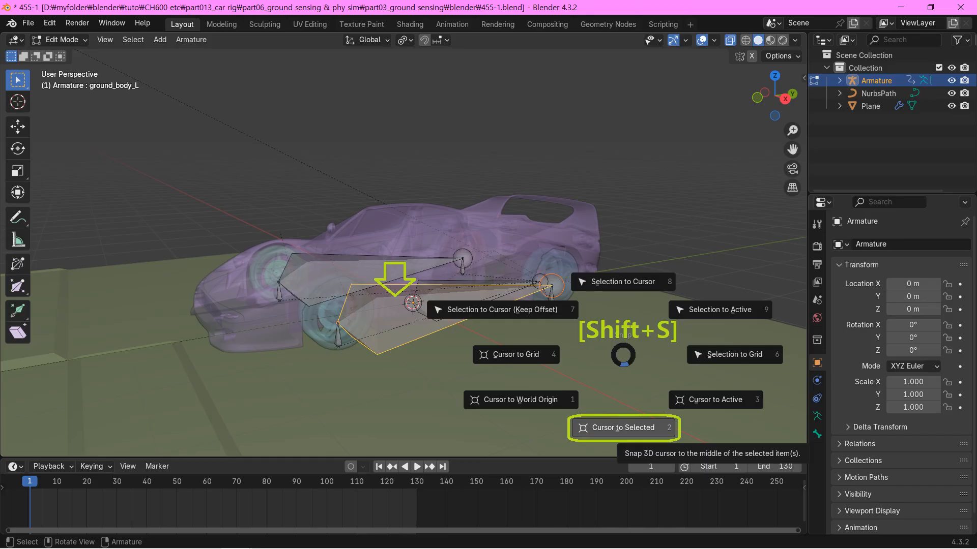
pyautogui.click(624, 427)
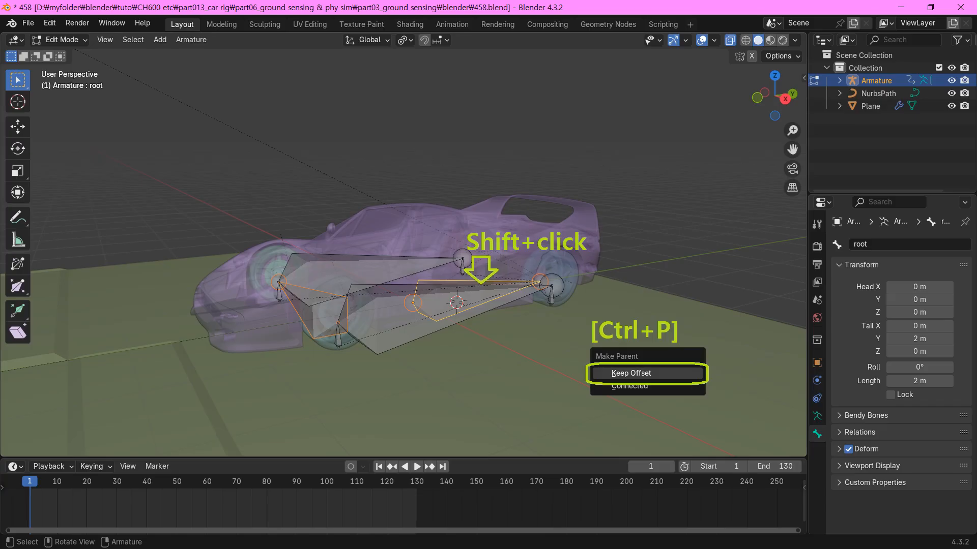
# Parent the ground_body_MX bone to root with Keep Offset and snap it to the 3D cursor.
pyautogui.click(631, 373)
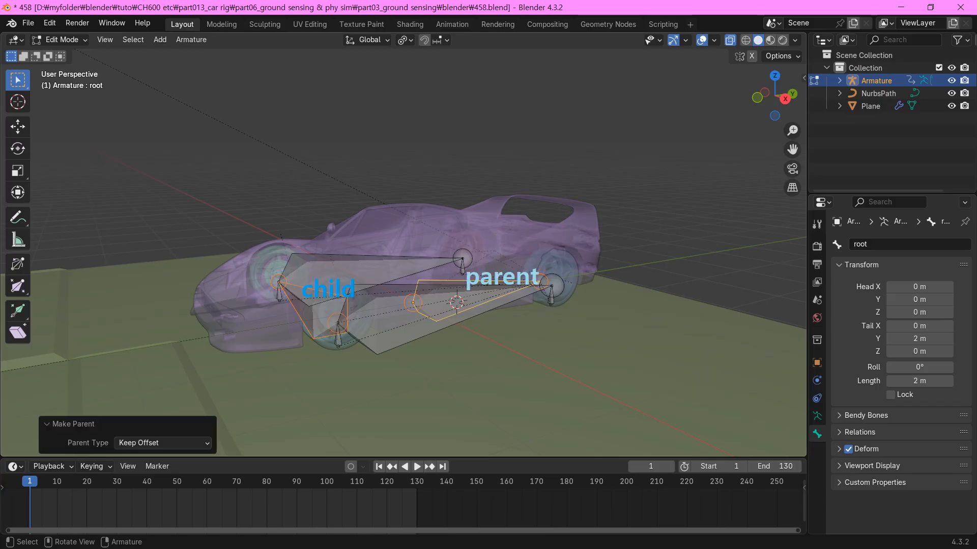
pyautogui.hotkey('shift', 's')
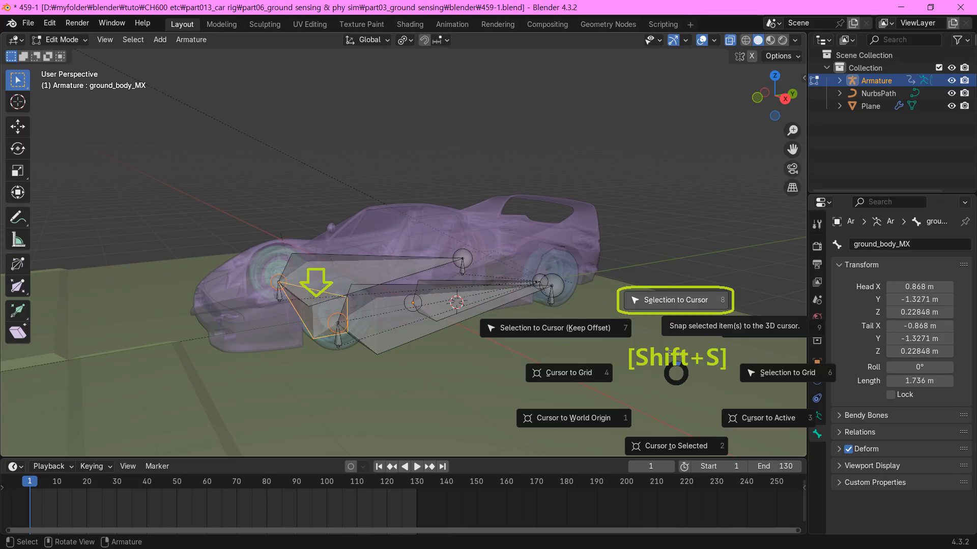
pyautogui.click(675, 300)
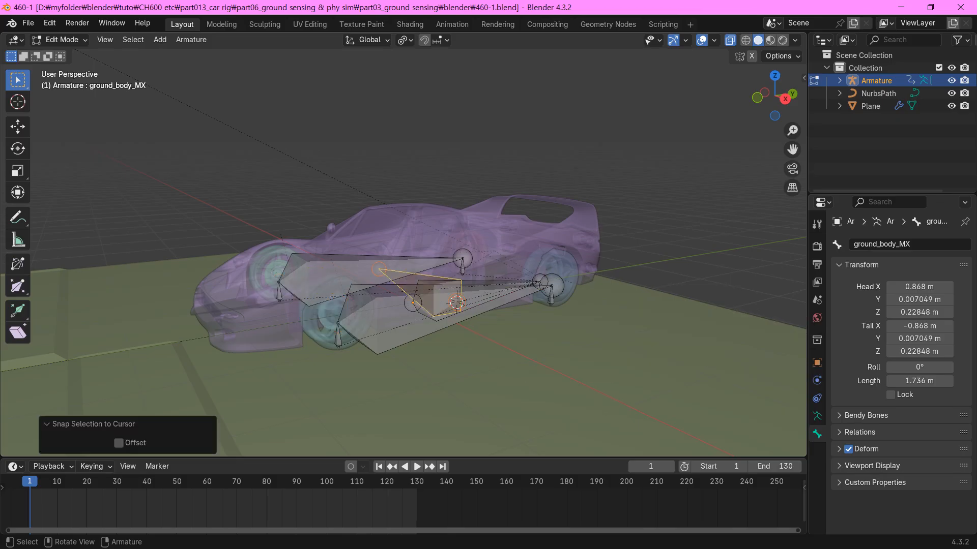
# In Pose Mode, add Copy Location and Damped Track constraints to ground_body_MX, both targeting ground body bones in Armature with Head/Tail 0.5.
pyautogui.hotkey('ctrl', 'Tab')
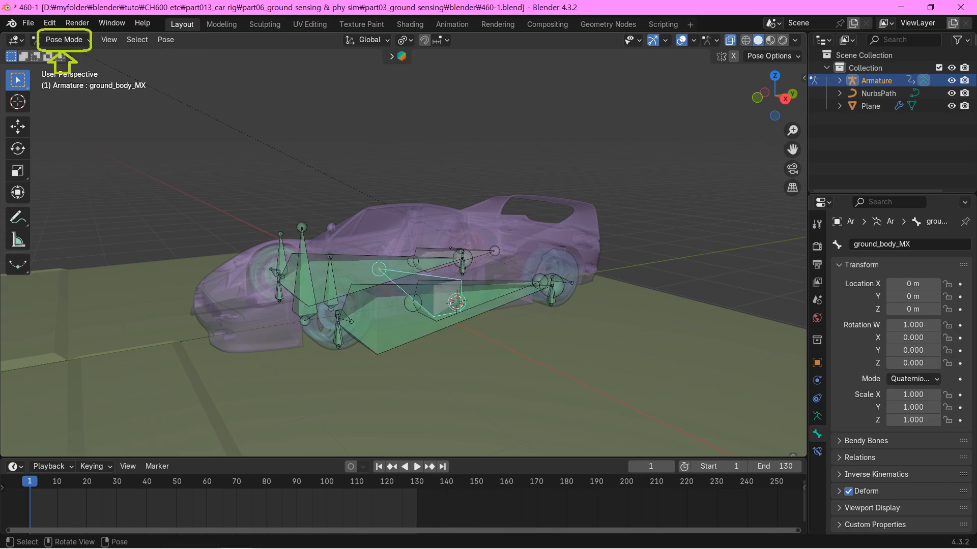
pyautogui.click(817, 451)
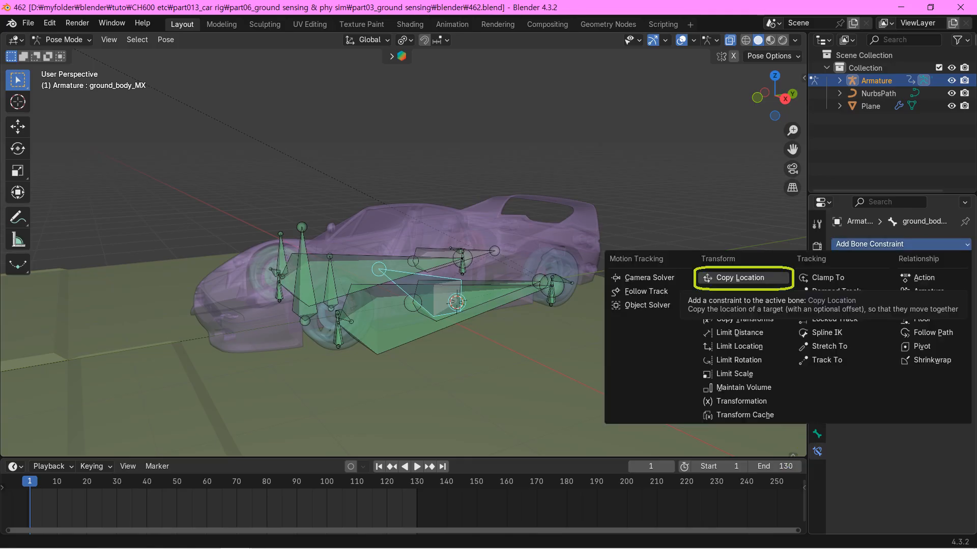
pyautogui.click(740, 277)
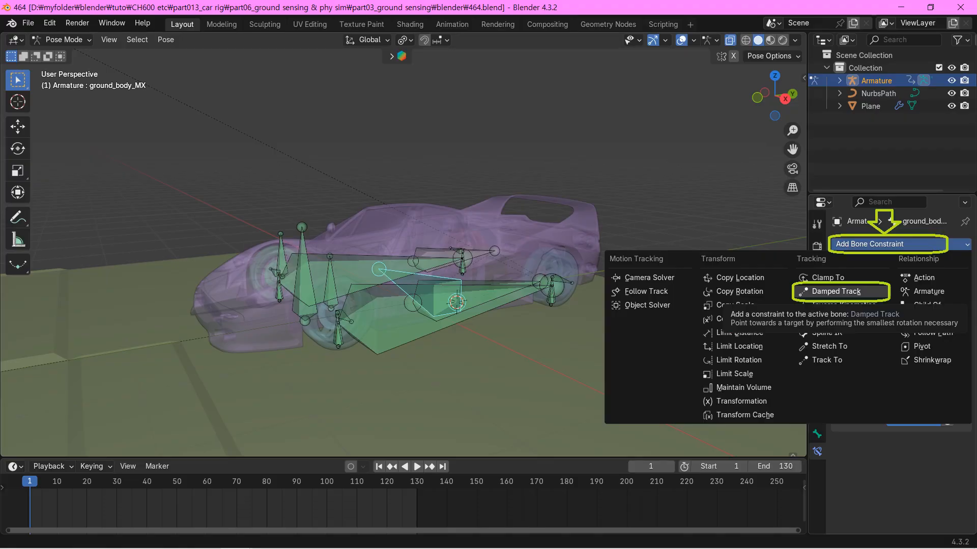
pyautogui.click(836, 291)
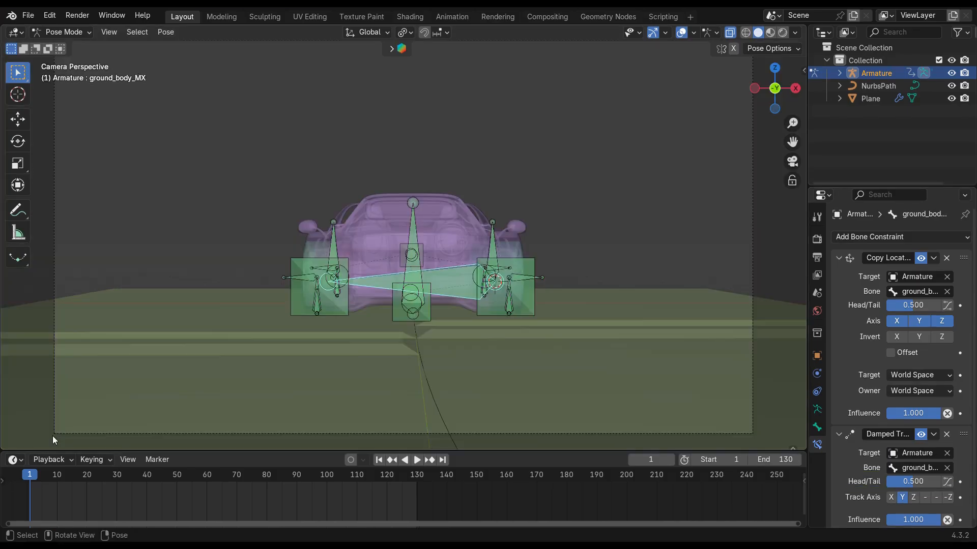
# Play the animation in camera view to examine how ground_body_MX moves between the side bones over uneven ground.
pyautogui.press('space')
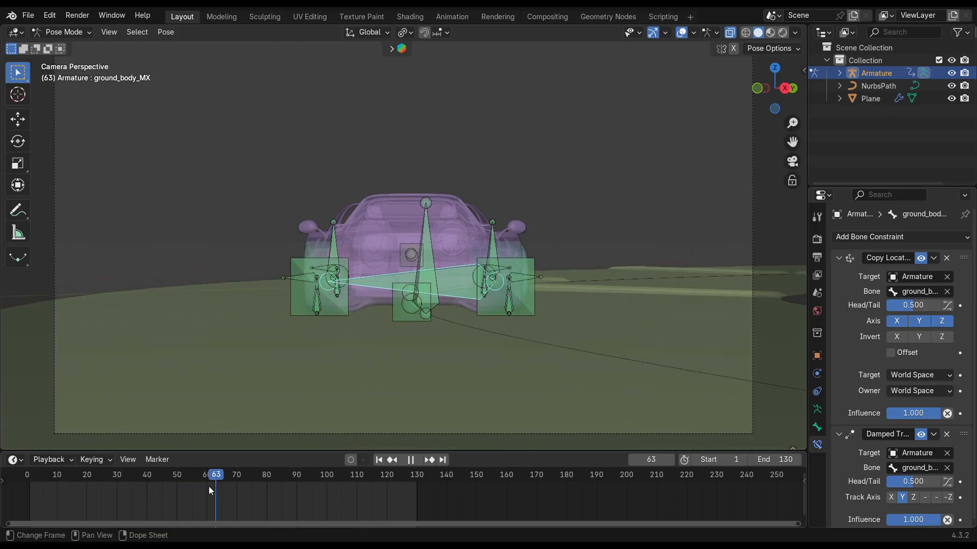
# In Edit Mode, add a single bone named PHY_body_X at the middle of ground_body_MX and parent it to ground_body_MX with Keep Offset.
pyautogui.moveTo(208, 486); pyautogui.dragTo(88, 485)
pyautogui.click(377, 462)
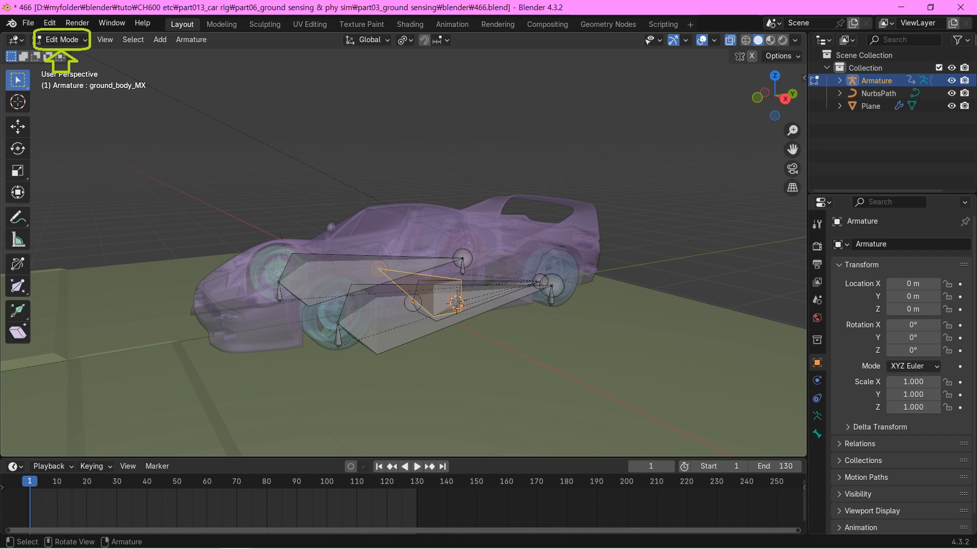
pyautogui.hotkey('shift', 's')
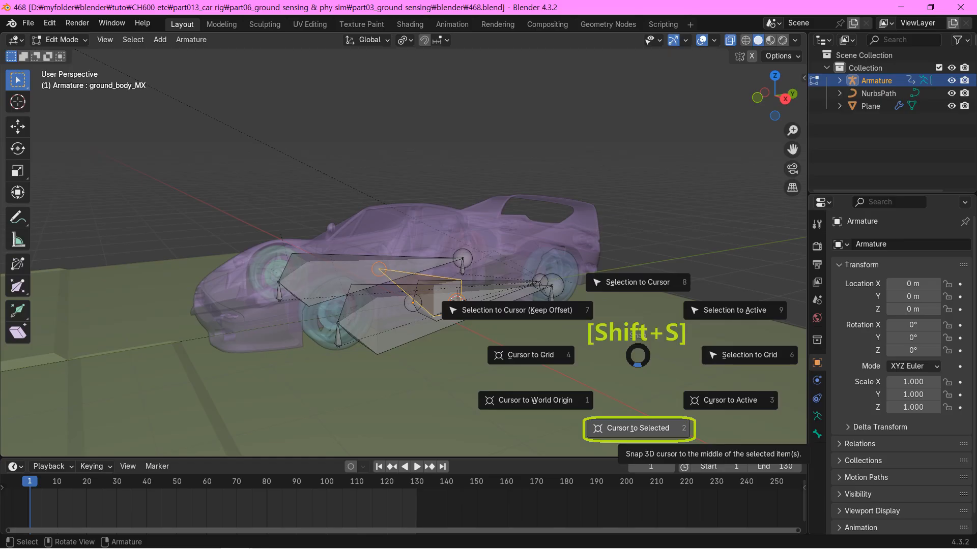
pyautogui.press('2')
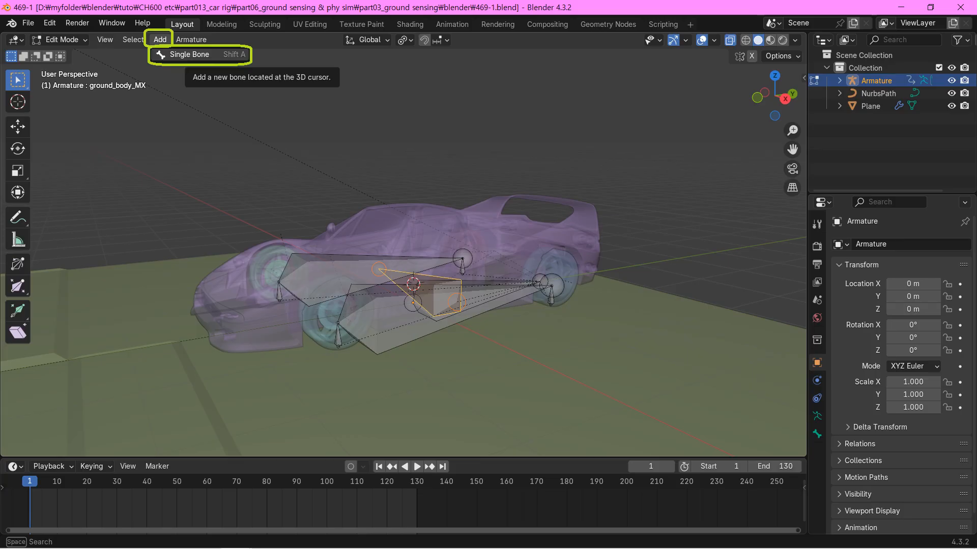
pyautogui.click(189, 55)
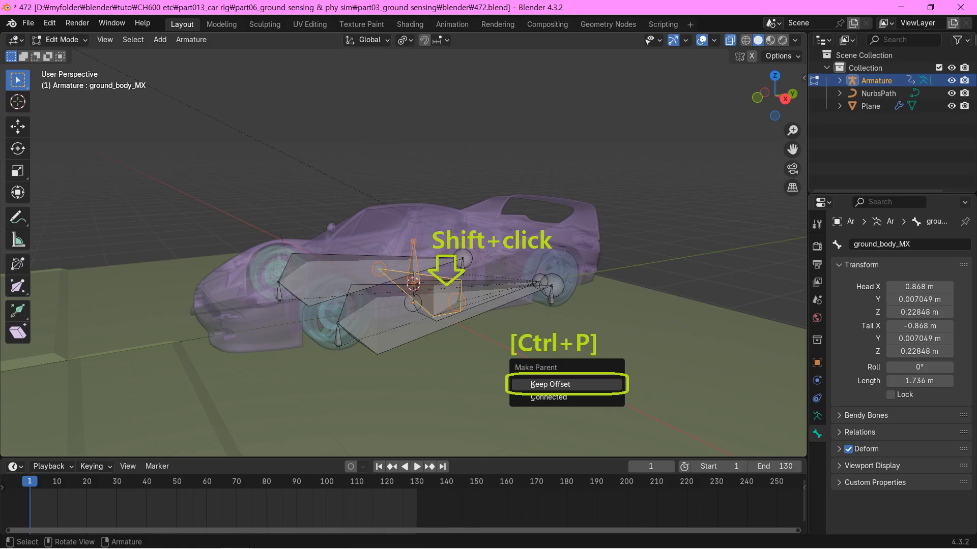
pyautogui.press('Return')
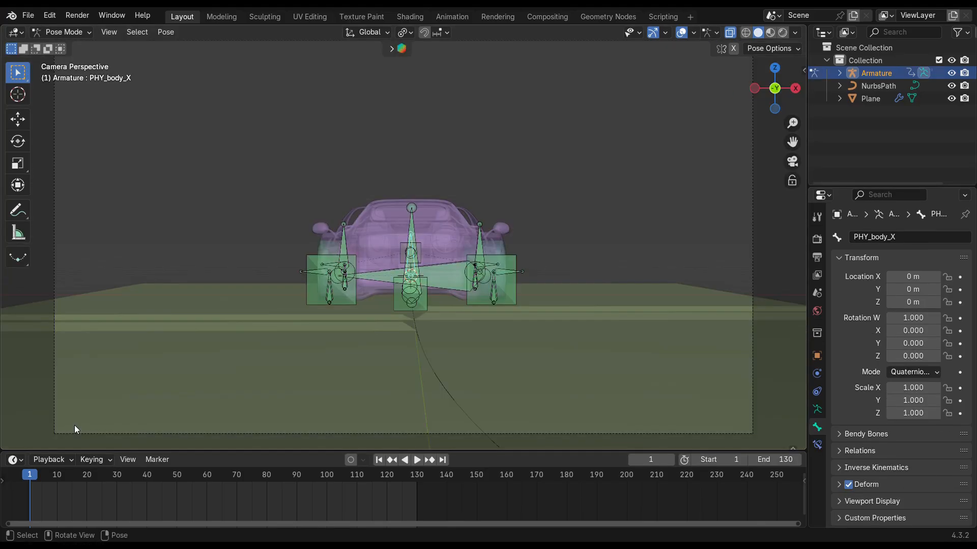
# Scrub the animation in camera view from the front and the side to examine how PHY_body_X moves over uneven ground.
pyautogui.click(29, 475)
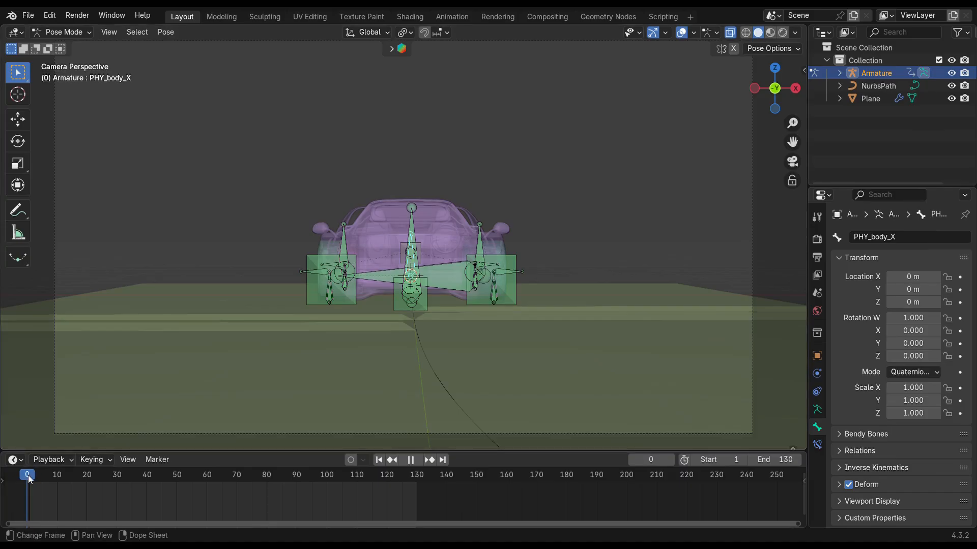
pyautogui.moveTo(29, 475)
pyautogui.mouseDown()
pyautogui.moveTo(181, 484)
pyautogui.moveTo(45, 483)
pyautogui.mouseUp()
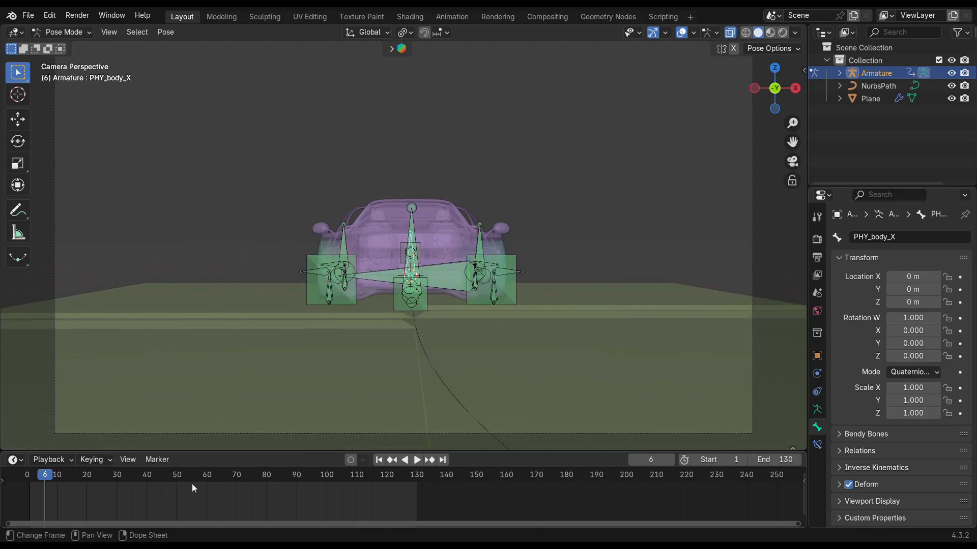
pyautogui.click(374, 460)
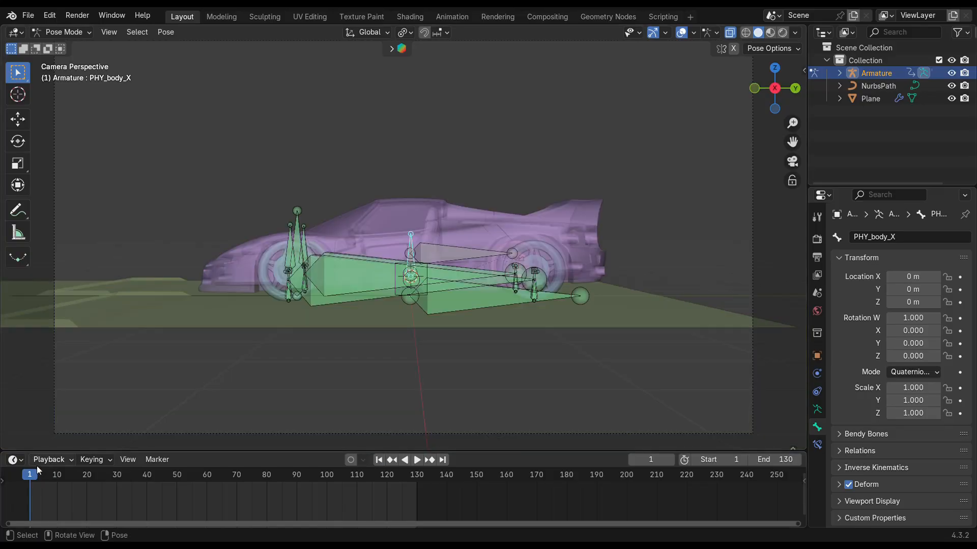
pyautogui.press('space')
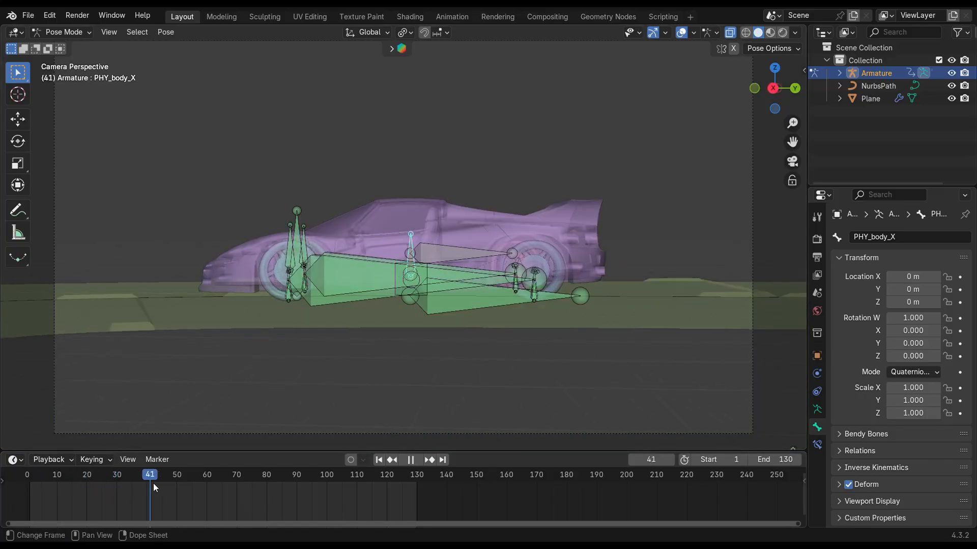
pyautogui.moveTo(194, 487); pyautogui.dragTo(47, 491)
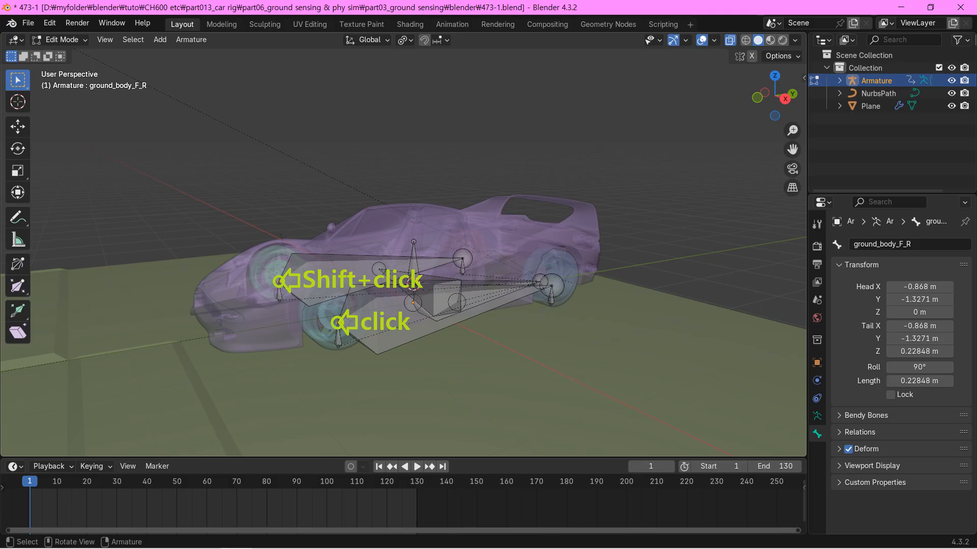
# Fill bones between the left and right ground bones at front and rear, and snap the 3D cursor to the middle of ground_body_F.
pyautogui.press('f')
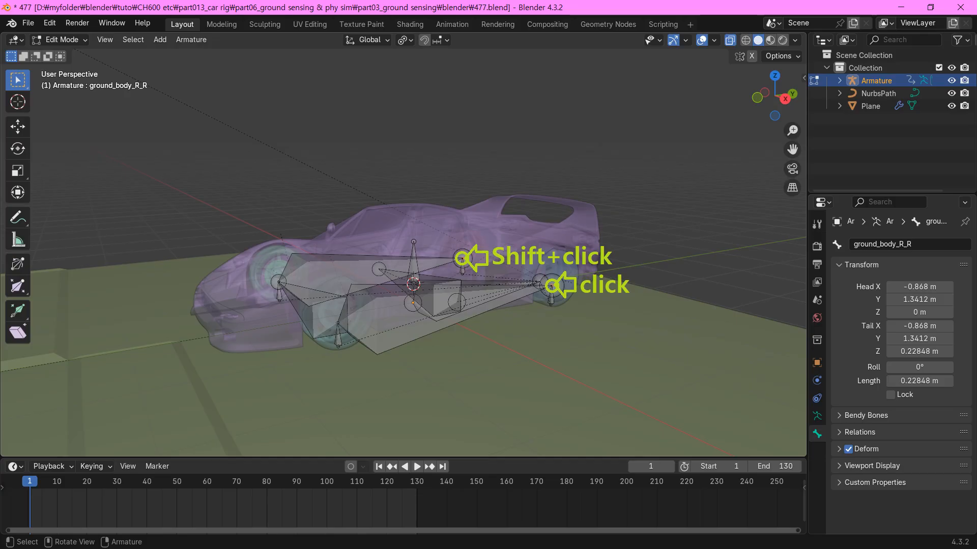
pyautogui.press('f')
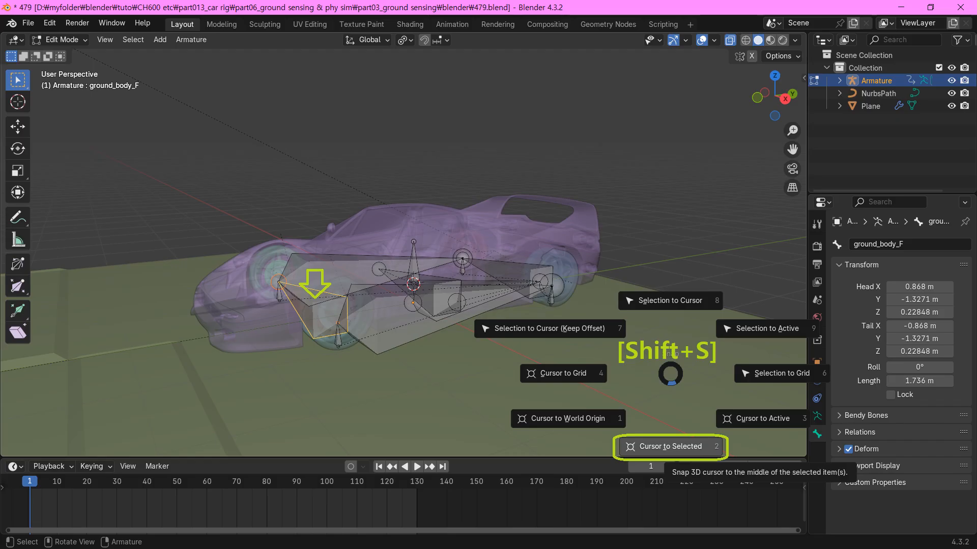
pyautogui.click(670, 447)
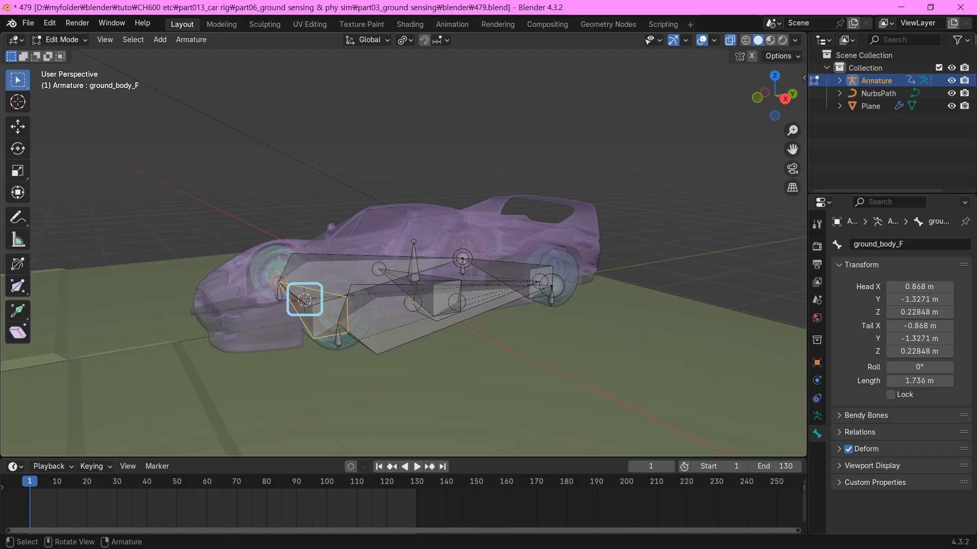
# Duplicate the right-side ground body bone as ground_body_MY, parent it to root with Keep Offset and snap it to the 3D cursor.
pyautogui.hotkey('shift', 'd')
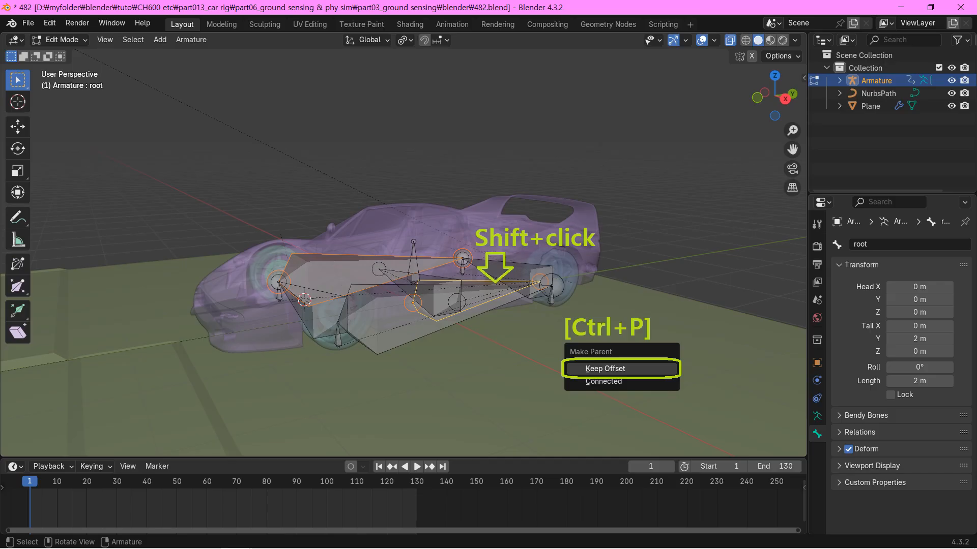
pyautogui.press('Return')
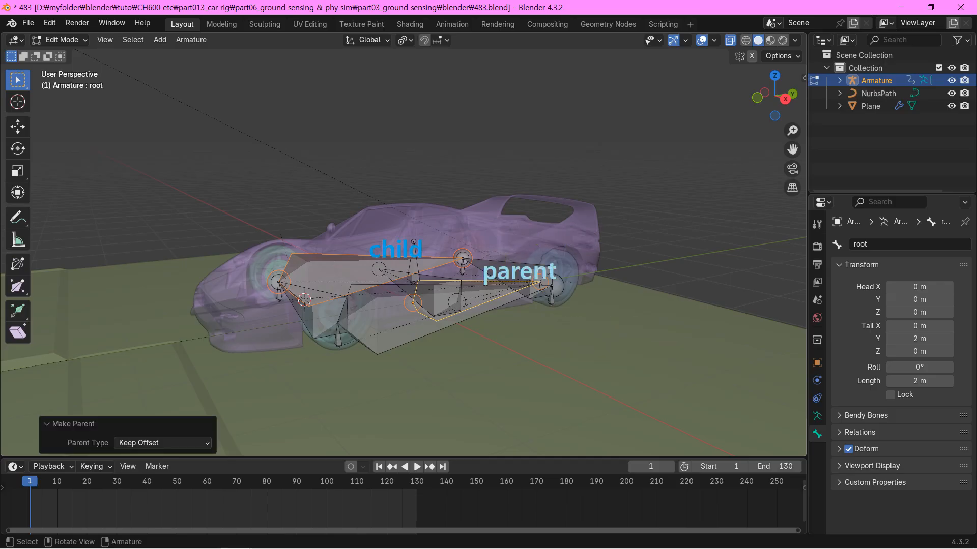
pyautogui.hotkey('shift', 's')
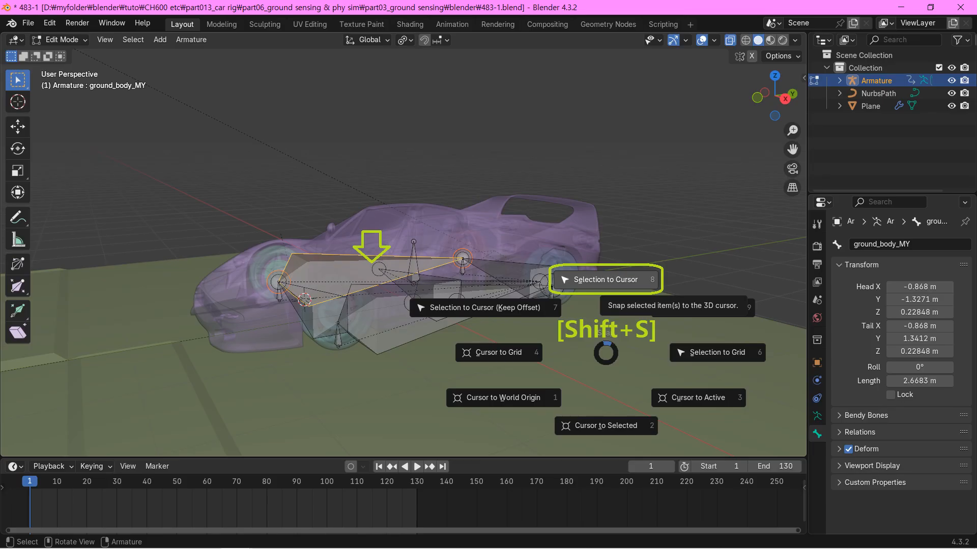
pyautogui.click(606, 280)
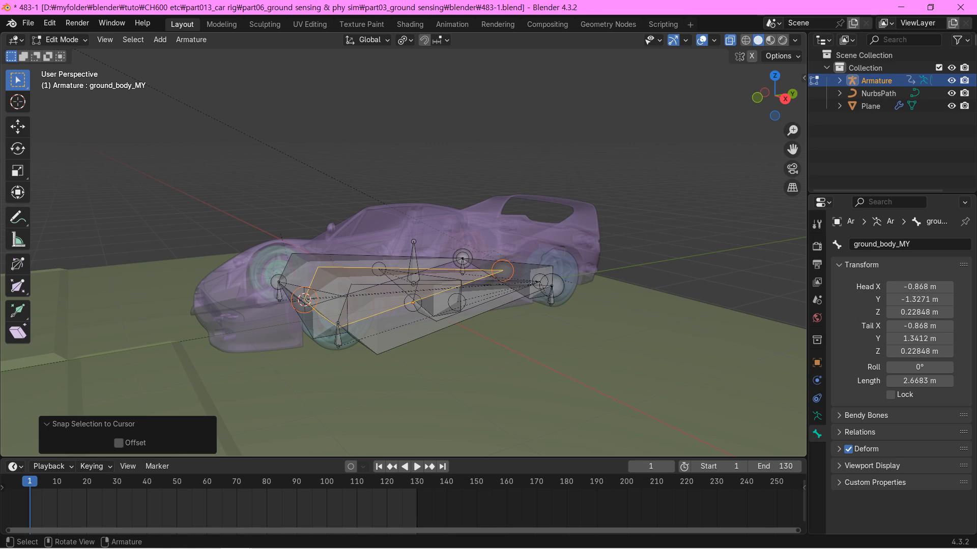
# Duplicate the PHY_body_X bone as PHY_body_Y and scale the copy.
pyautogui.hotkey('shift', 'd')
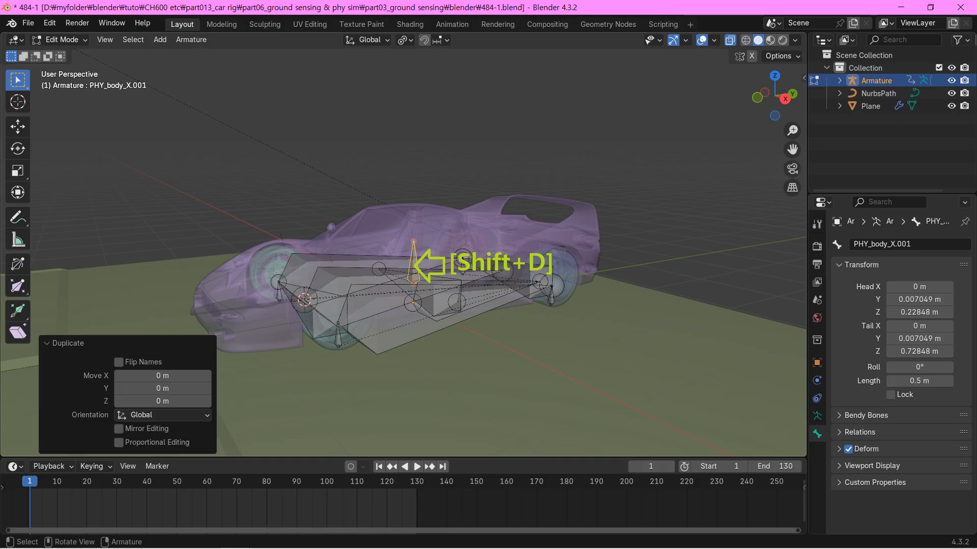
pyautogui.press('s')
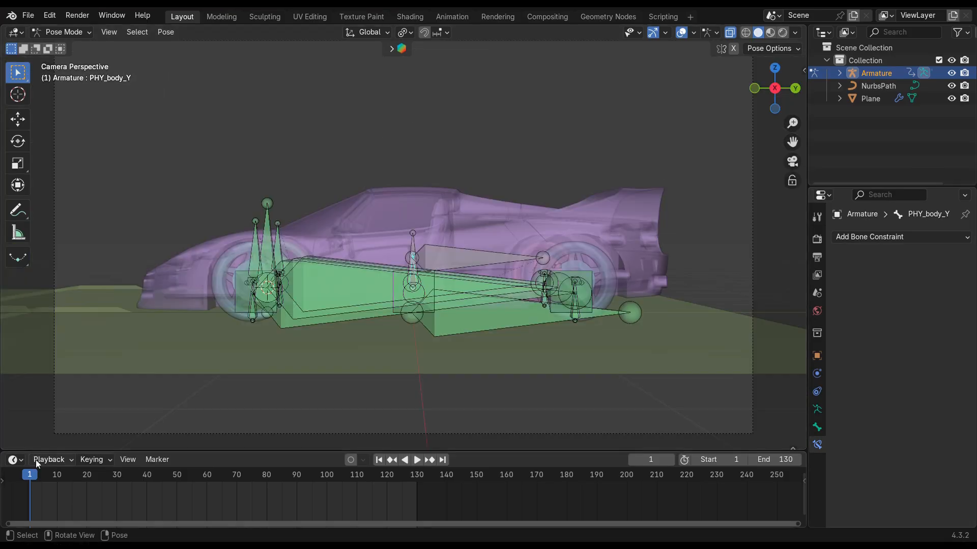
# Scrub the animation in camera view from the side and the front to examine how PHY_body_Y and the constrained PHY_body_X tilt.
pyautogui.press('space')
pyautogui.moveTo(30, 477); pyautogui.dragTo(59, 480)
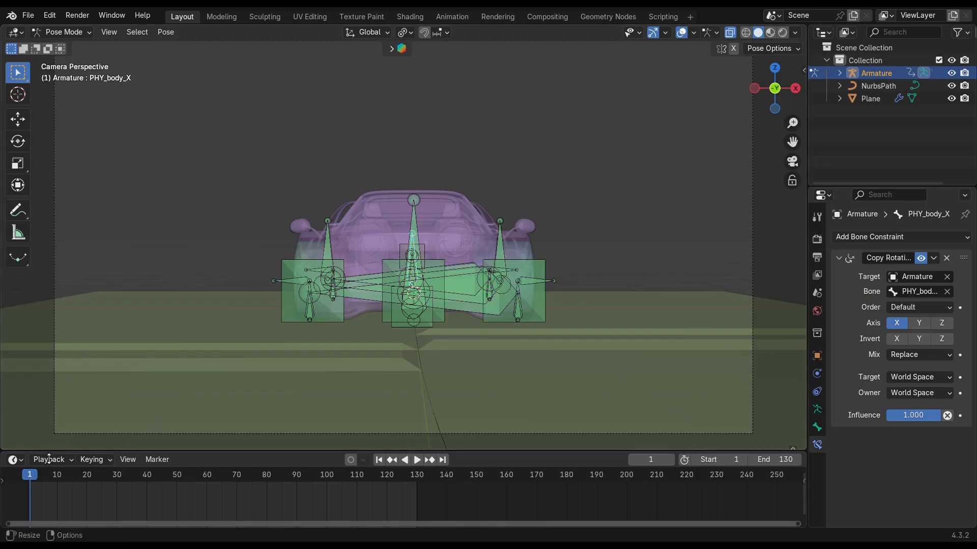
pyautogui.press('space')
pyautogui.moveTo(53, 480); pyautogui.dragTo(81, 497)
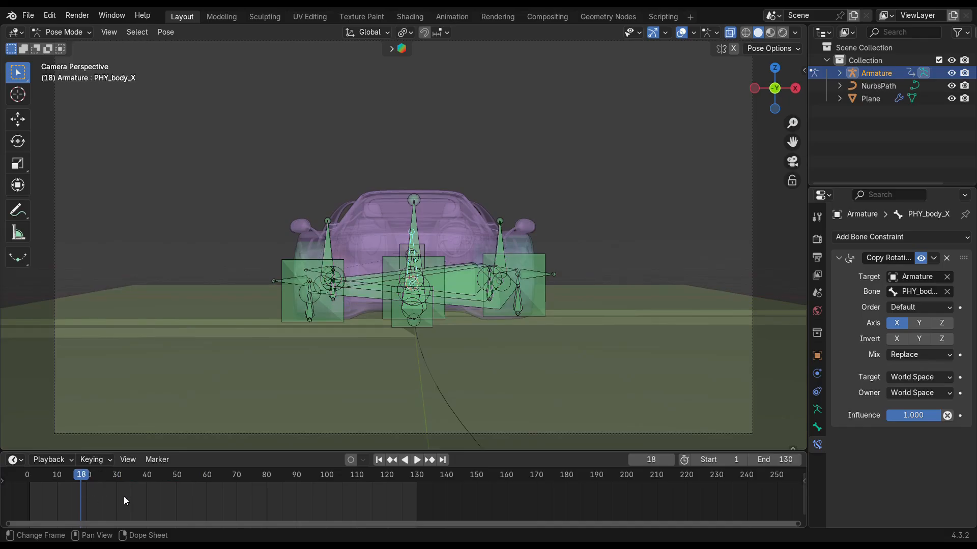
pyautogui.click(378, 460)
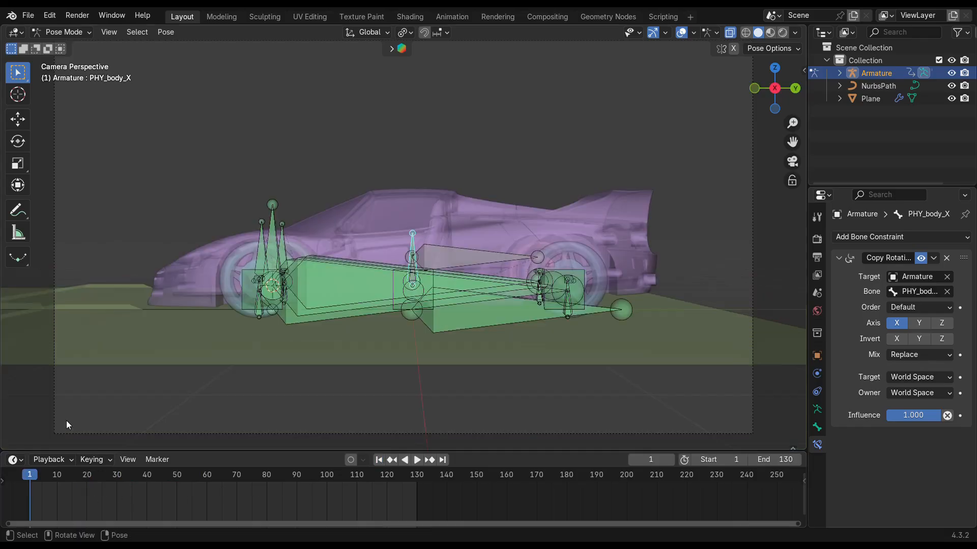
pyautogui.moveTo(33, 473); pyautogui.dragTo(162, 508)
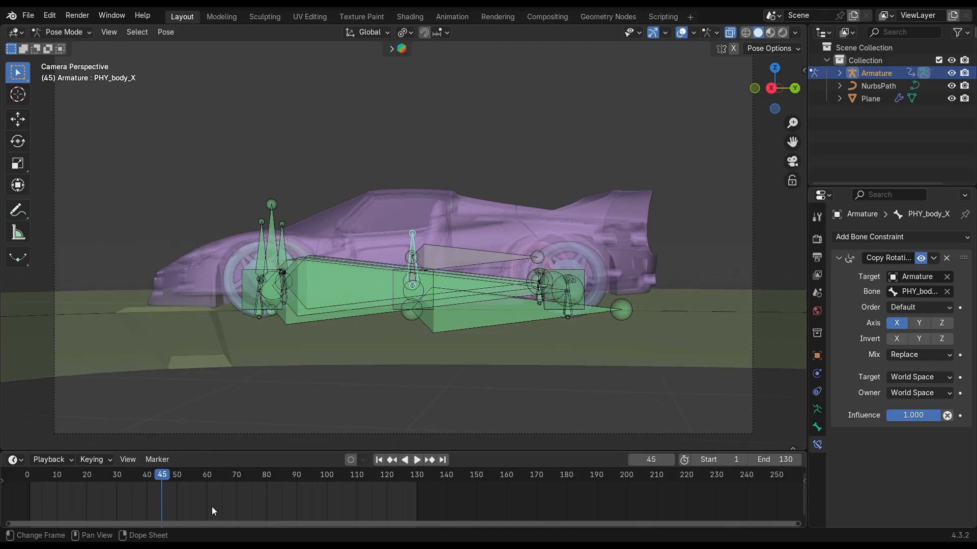
pyautogui.click(379, 460)
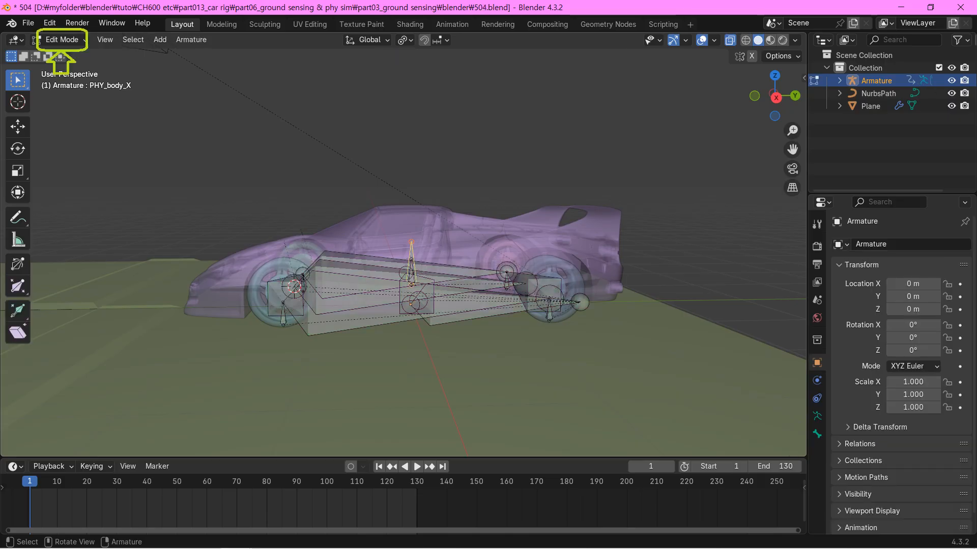
# In the armature's Edit Mode, reveal all hidden bones and snap the 3D cursor to the head of the body bone.
pyautogui.hotkey('alt', 'h')
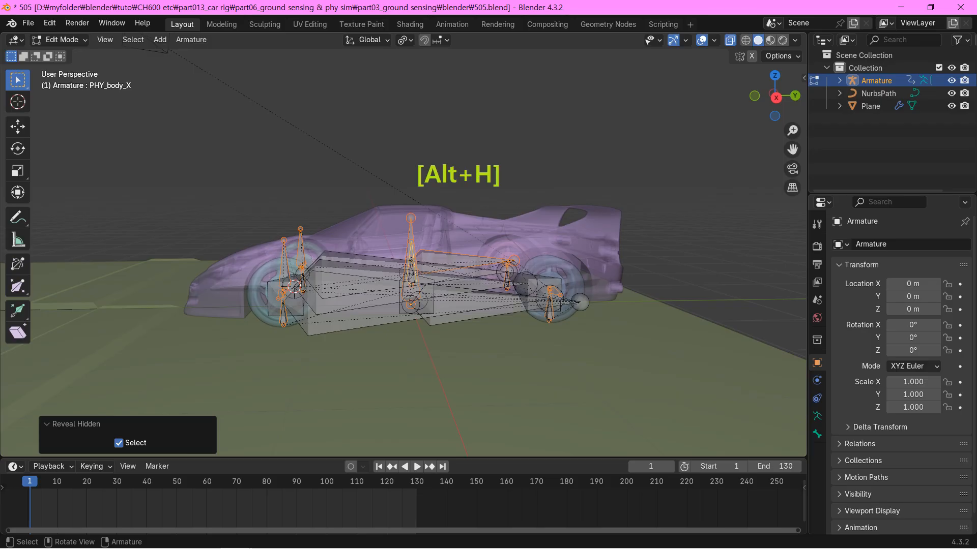
pyautogui.hotkey('shift', 's')
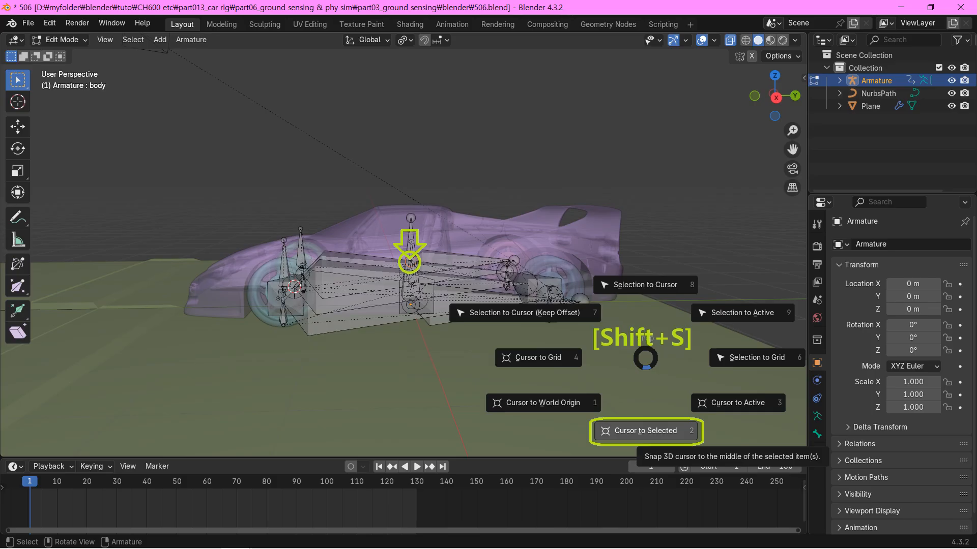
pyautogui.click(645, 430)
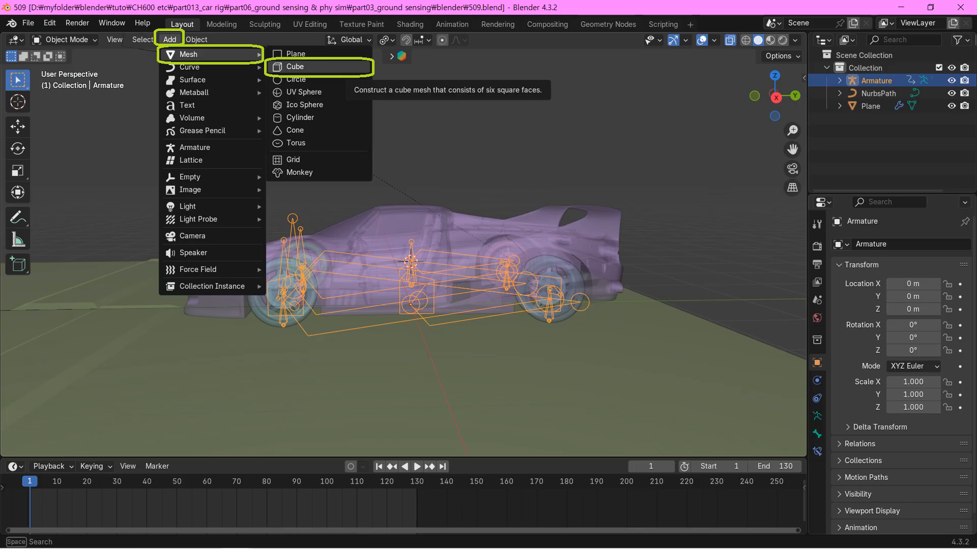
# In Object Mode, add a mesh cube at the 3D cursor and scale it to 0.3.
pyautogui.click(295, 66)
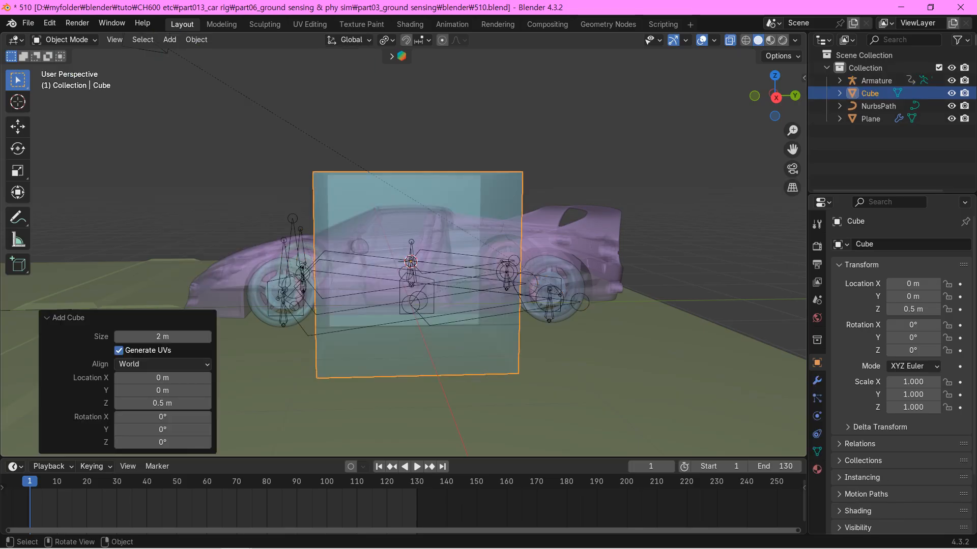
pyautogui.write('s')
pyautogui.write('0.3')
pyautogui.press('Return')
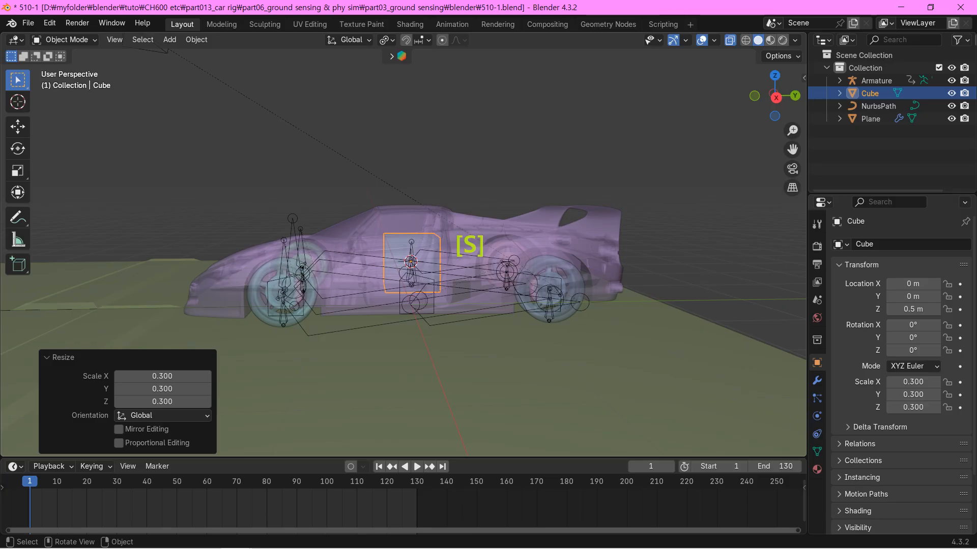
# Add a vertex group to the cube in Edit Mode and parent the cube to Armature using the Bone type.
pyautogui.press('Tab')
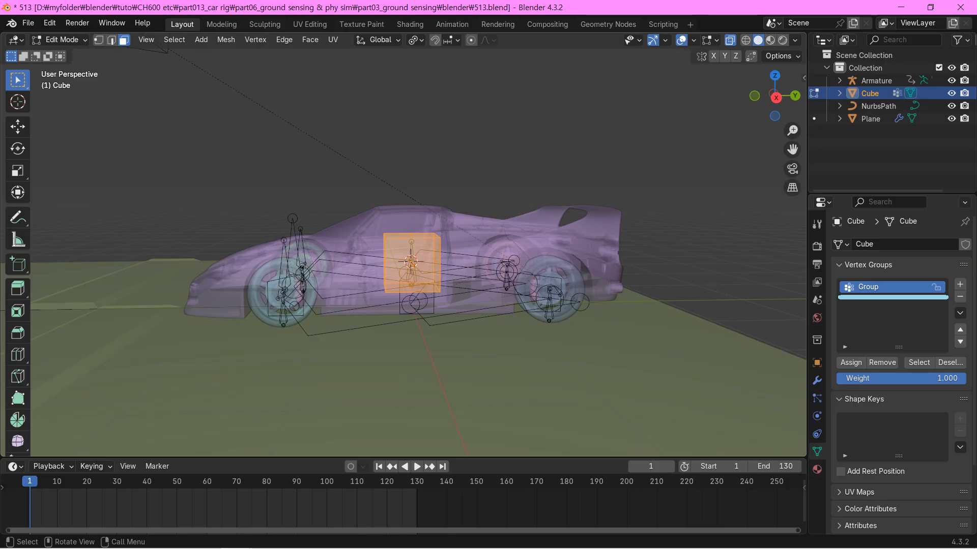
pyautogui.hotkey('ctrl', 'alt', 's')
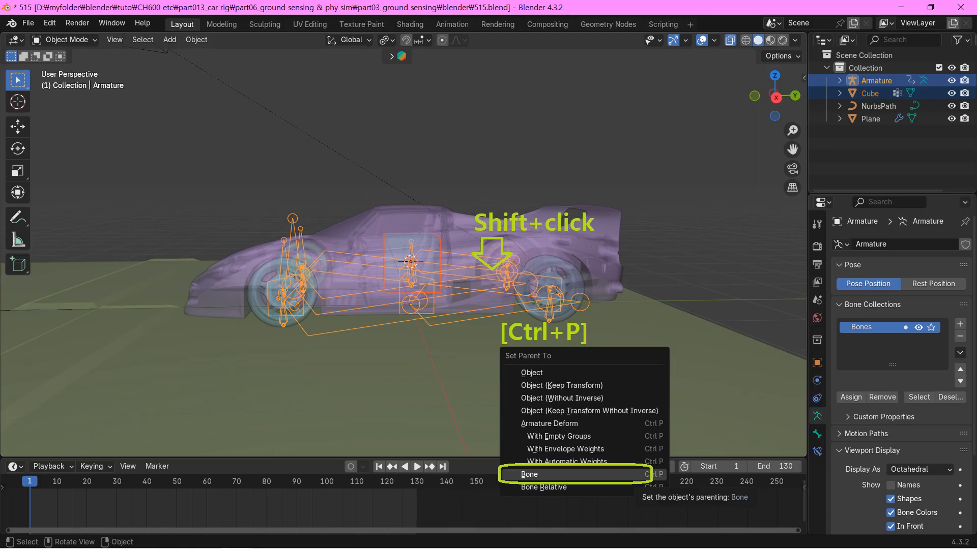
pyautogui.click(529, 474)
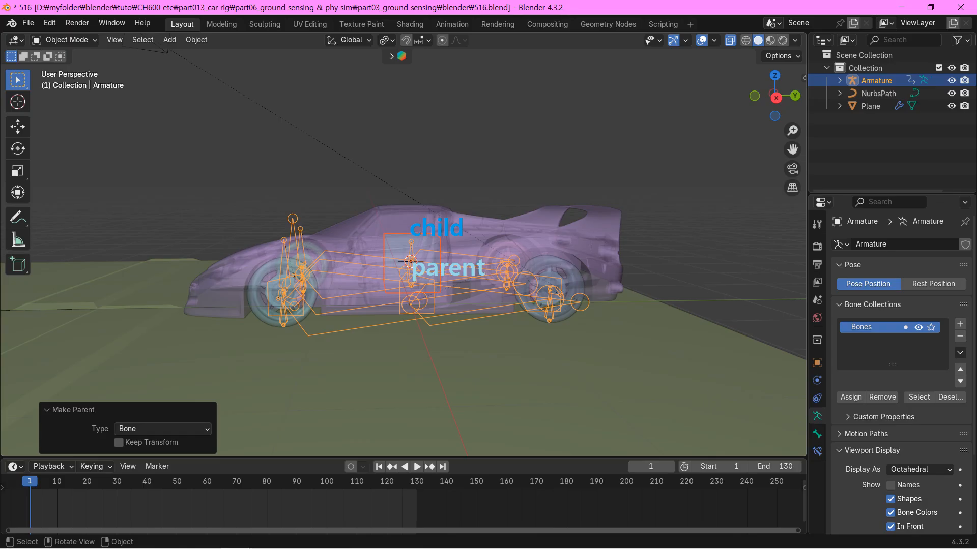
# Align the camera to the current side view and play the animation to examine how the bone-parented cube moves.
pyautogui.press('ctrl+alt+KP_0')
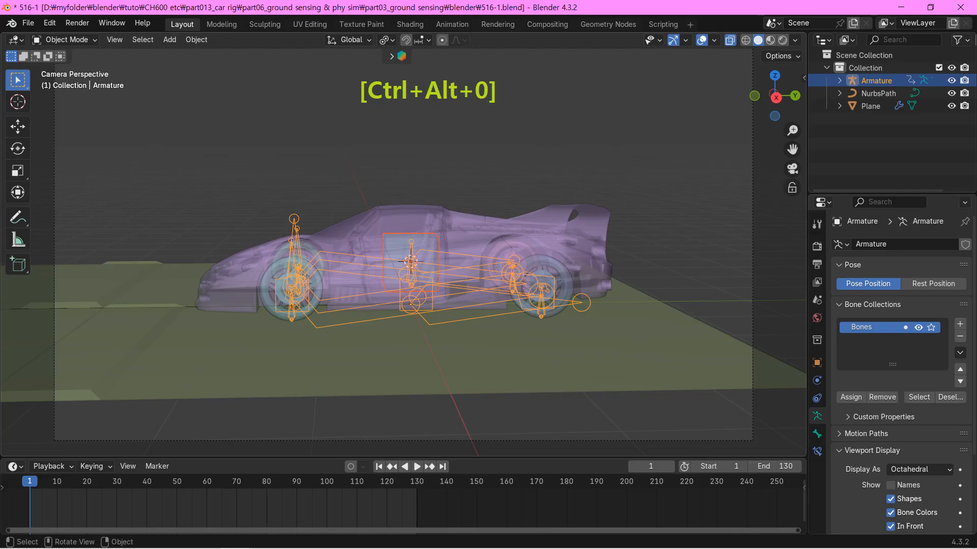
pyautogui.click(417, 470)
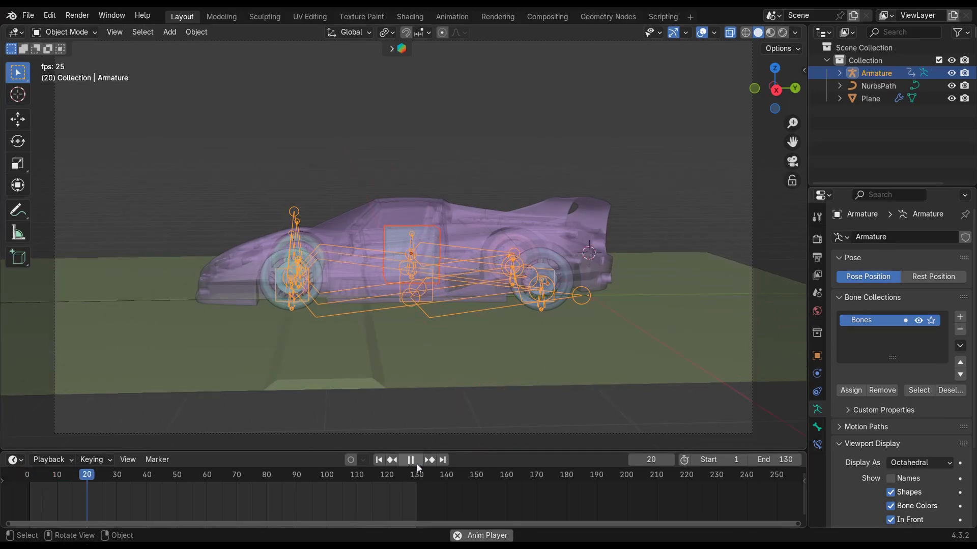
pyautogui.click(379, 461)
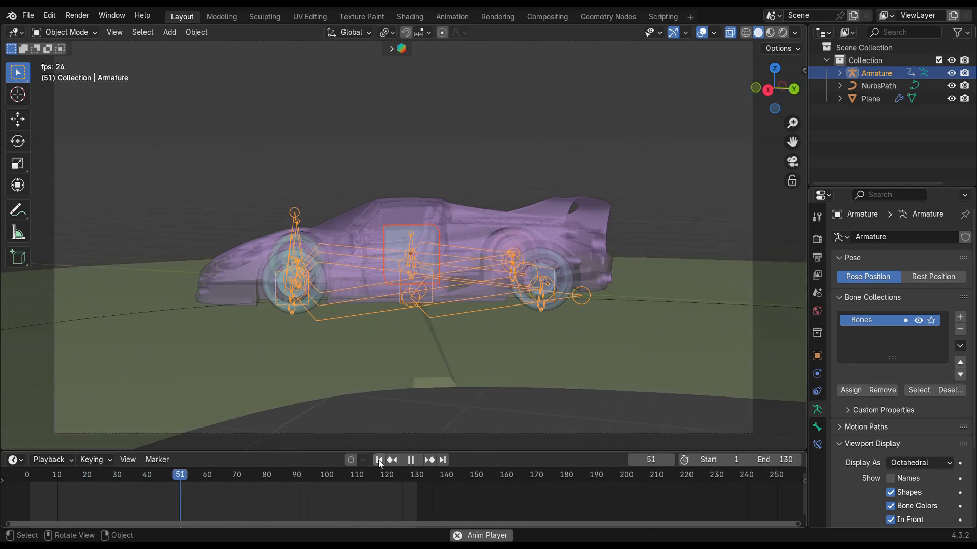
# Replay the animation from the first frame to examine the bone-parented cube's movement, and stop playback.
pyautogui.click(379, 461)
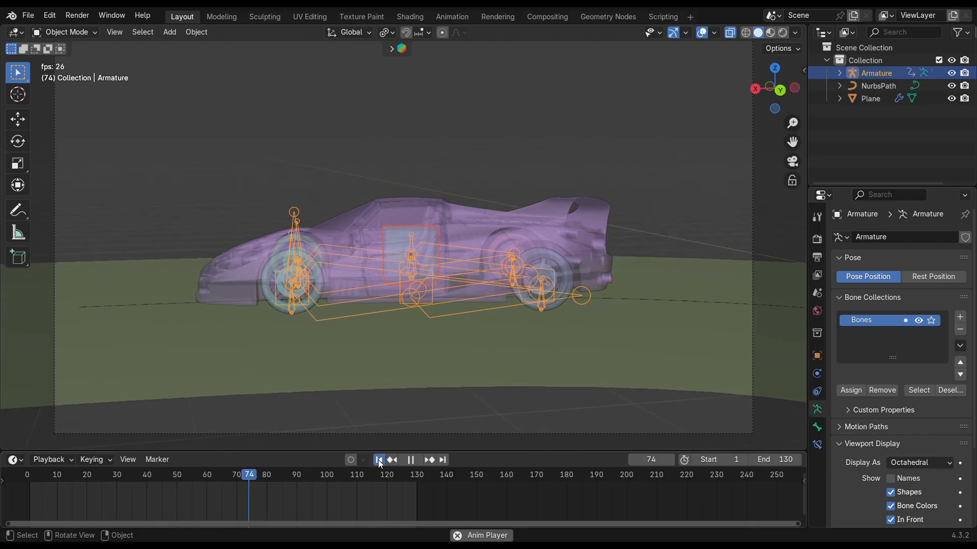
pyautogui.click(379, 461)
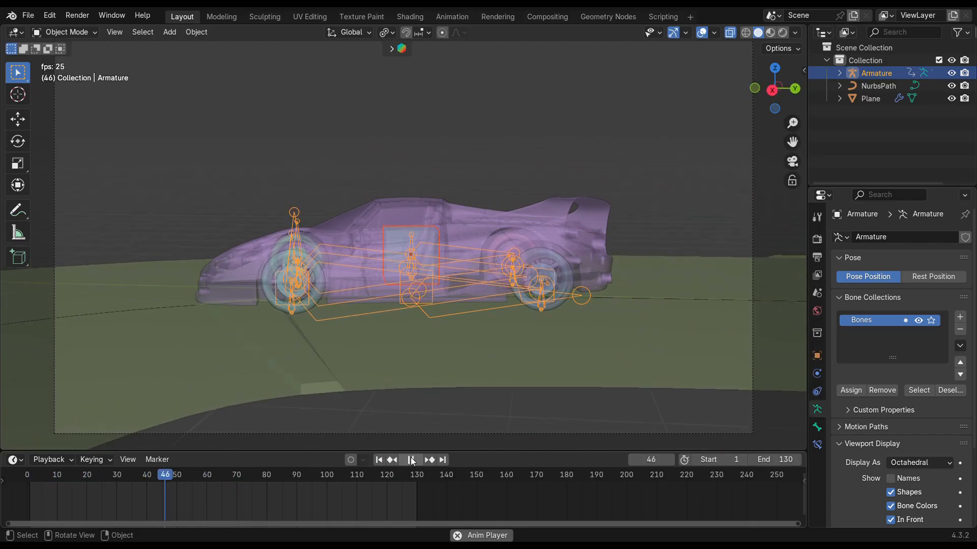
pyautogui.press('Escape')
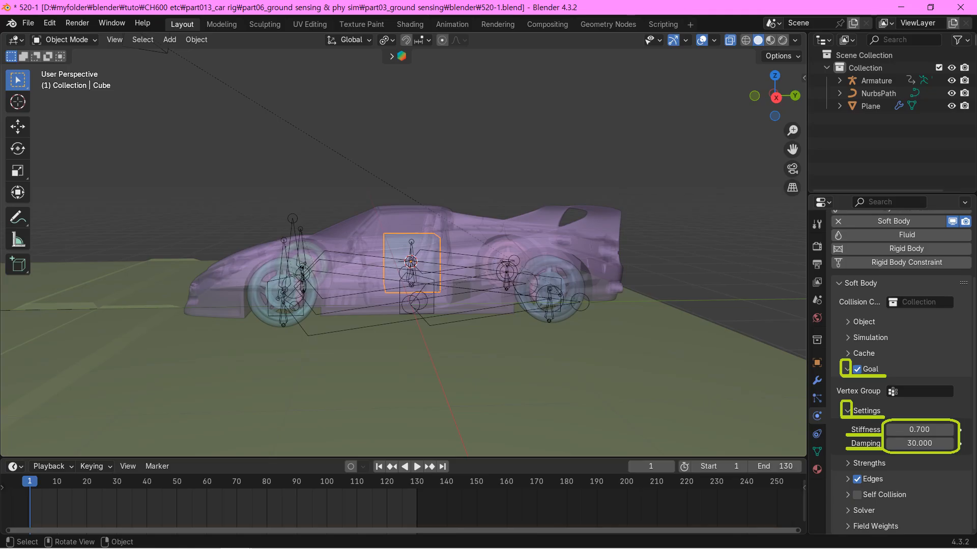
# Play the animation through the camera to examine the cube's Soft Body motion, and return to the first frame.
pyautogui.press('KP_0')
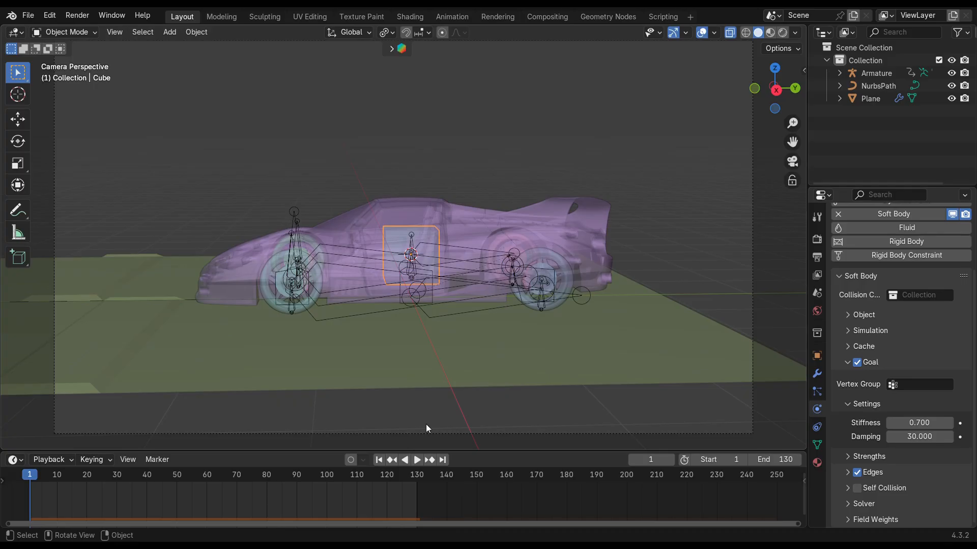
pyautogui.click(417, 460)
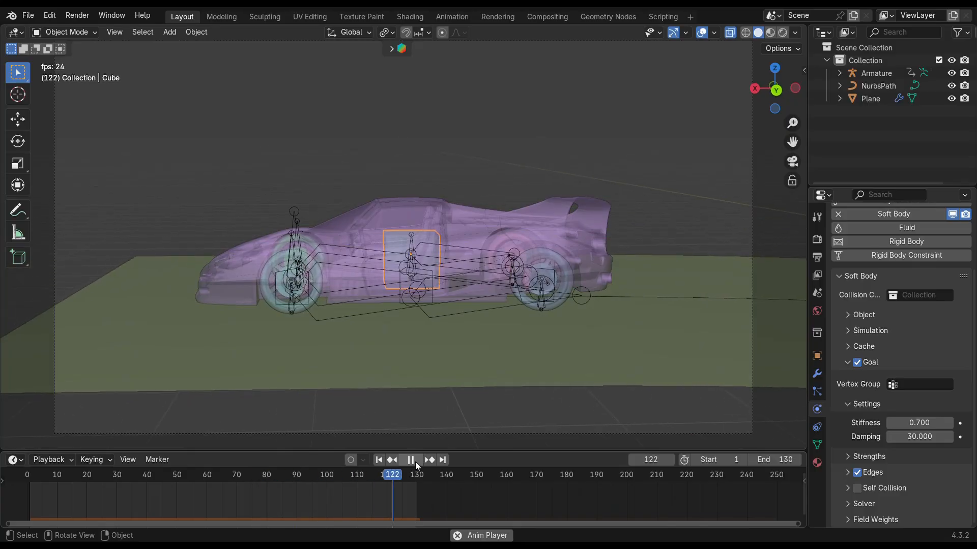
pyautogui.click(416, 461)
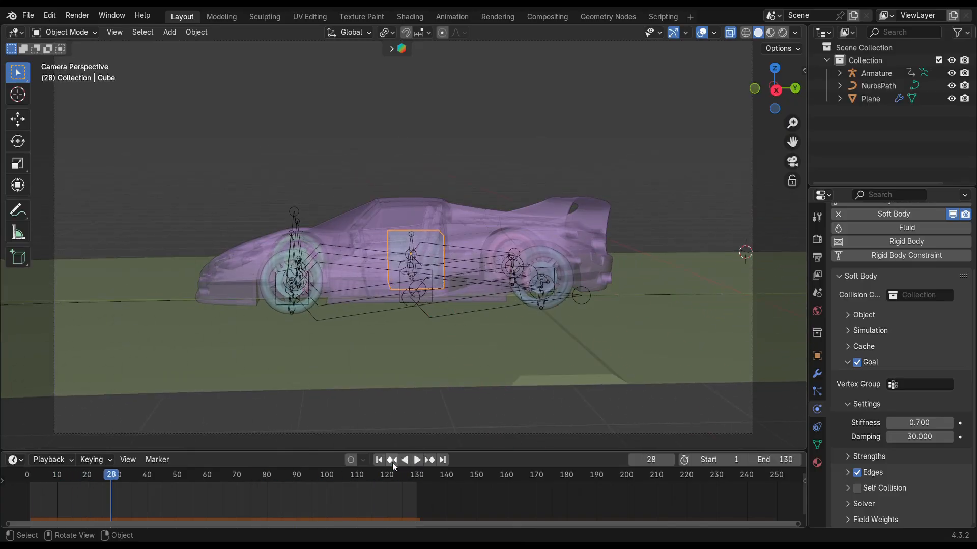
pyautogui.click(379, 460)
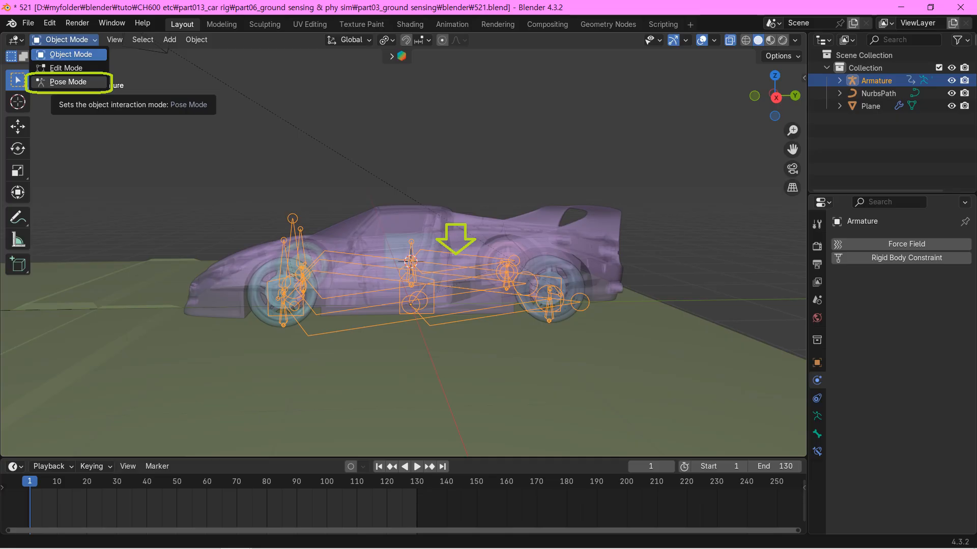
# In Pose Mode, add Copy Location to the body bone targeting Cube's vertex group Group, and Copy Rotation targeting Cube on X and Y.
pyautogui.click(67, 81)
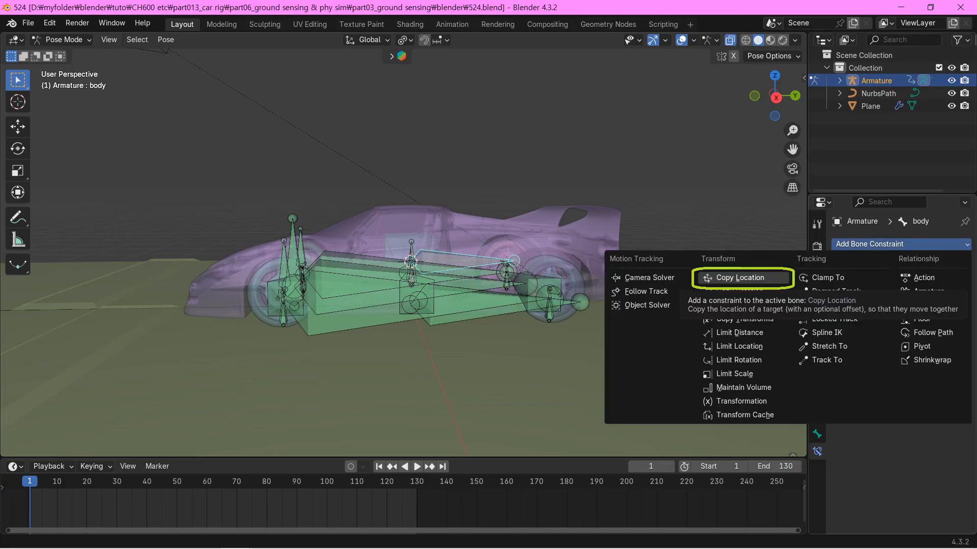
pyautogui.click(740, 278)
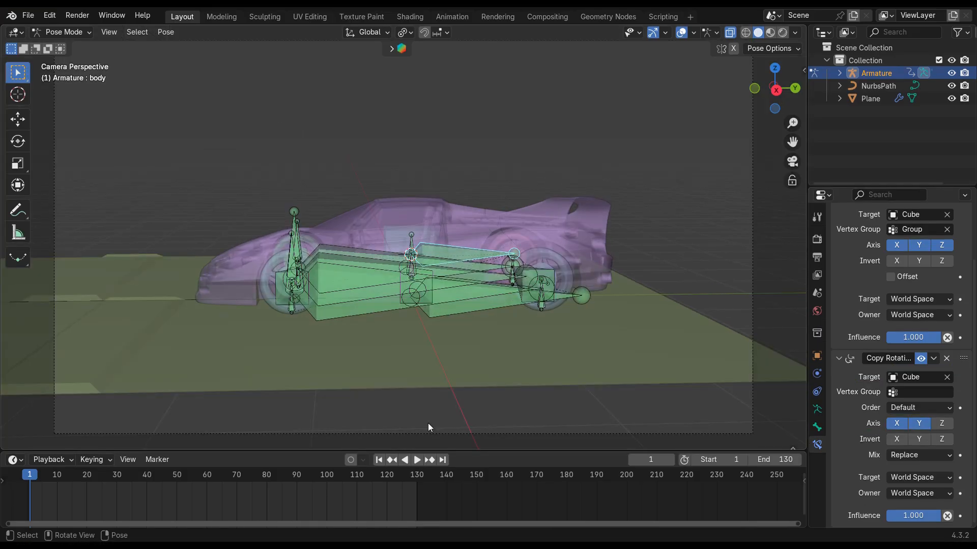
# Play the animation to examine the constrained body, return to the first frame, and try moving the body bone by hand.
pyautogui.click(416, 460)
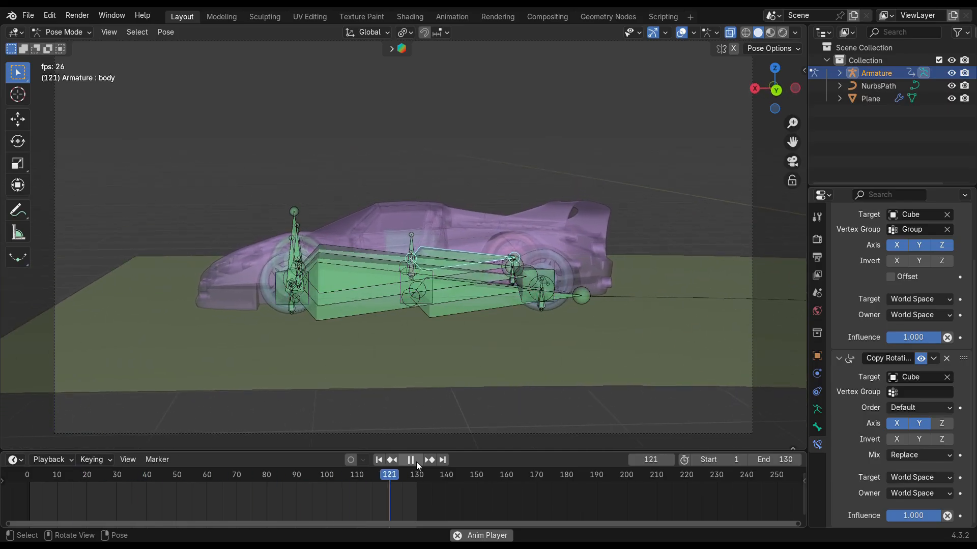
pyautogui.click(416, 460)
pyautogui.click(379, 460)
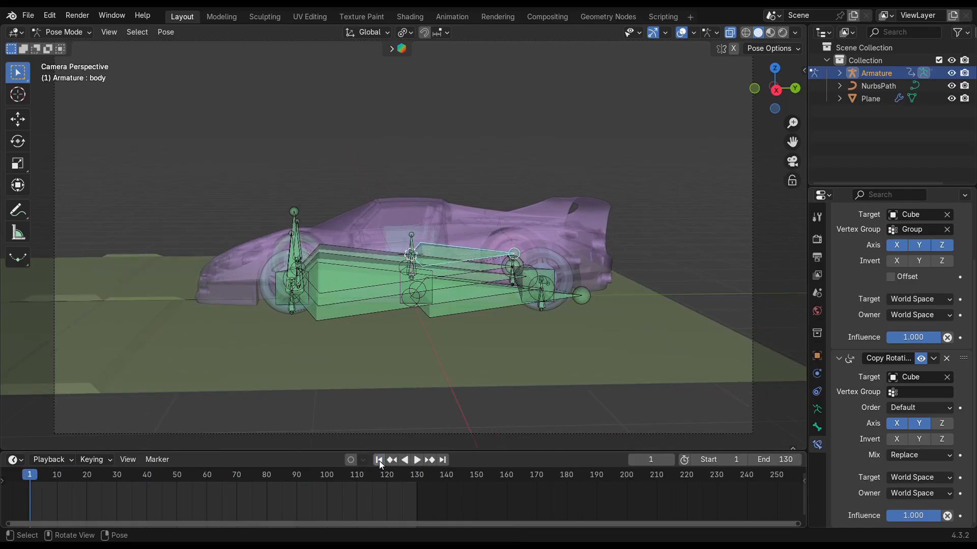
pyautogui.press('g')
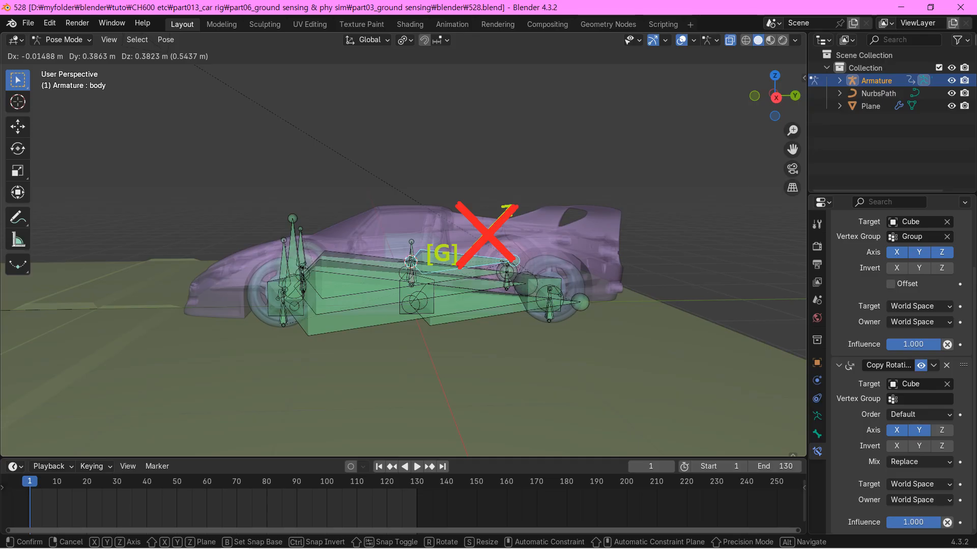
pyautogui.press('Escape')
# In Edit Mode, add a single bone named body_root with its head at 0, 0, 0.5 m and tail at 0, 1.5, 0.5 m.
pyautogui.press('Tab')
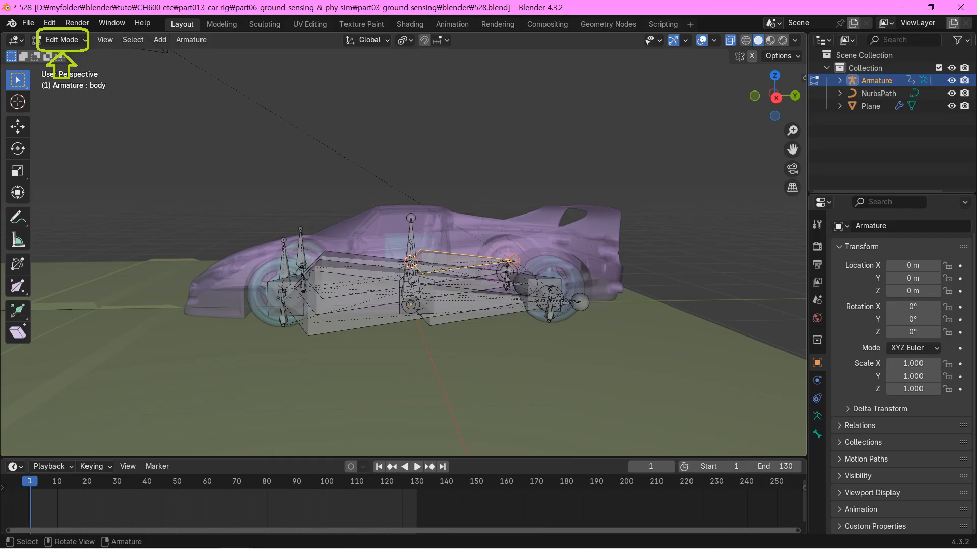
pyautogui.click(160, 40)
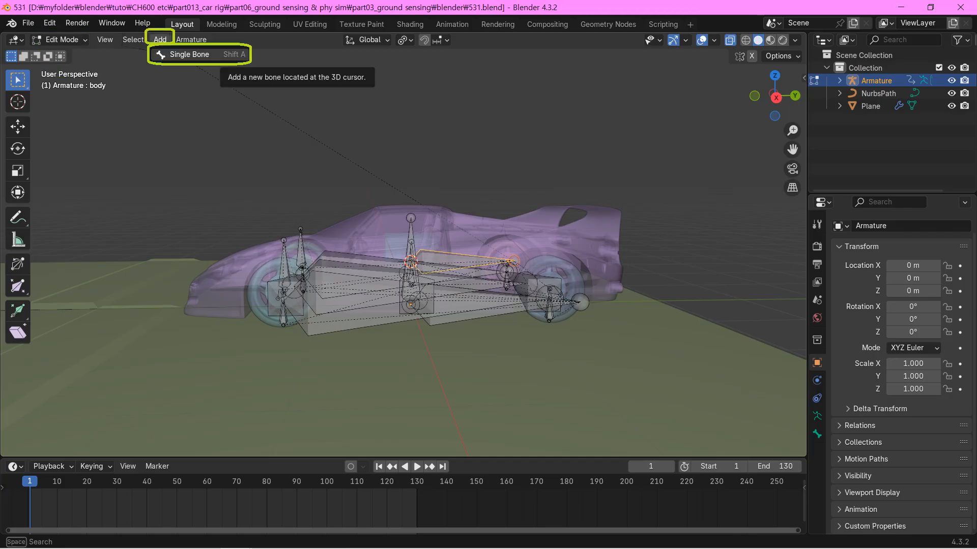
pyautogui.click(189, 53)
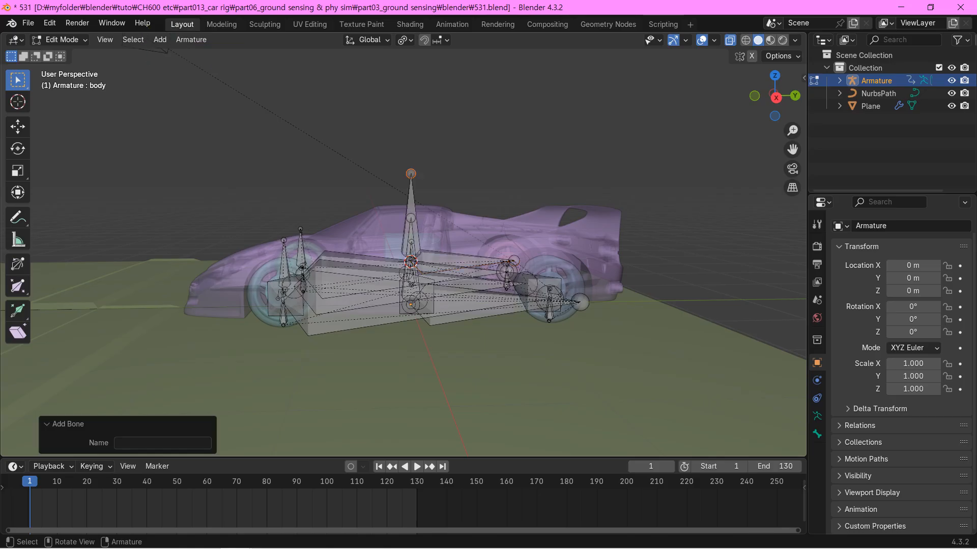
pyautogui.click(411, 203)
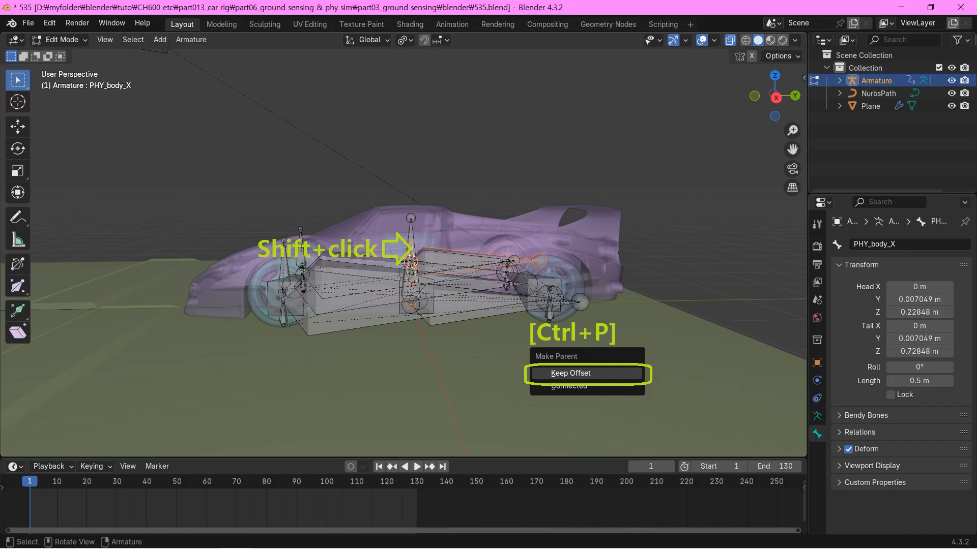
# Parent body_root to PHY_body_X and the body bone to body_root, both with Keep Offset.
pyautogui.press('Return')
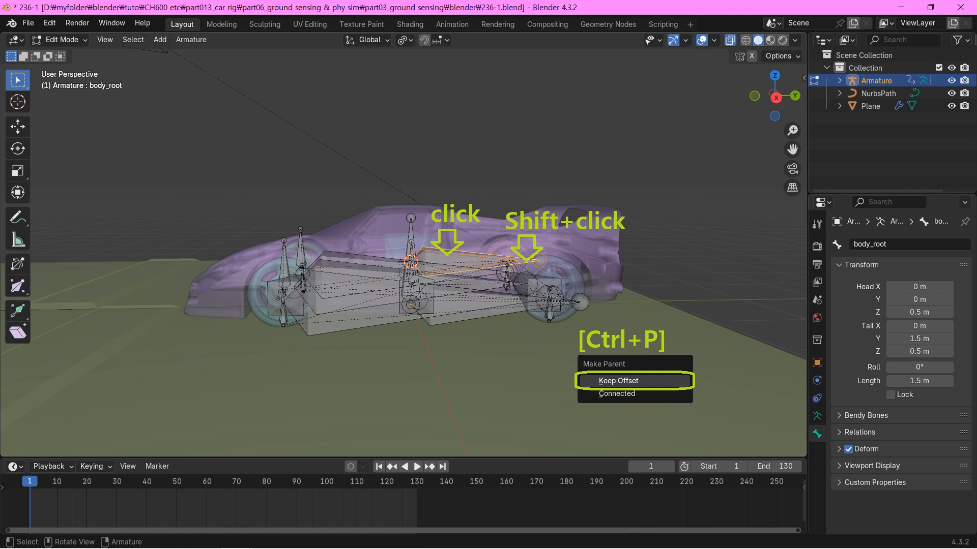
pyautogui.press('Return')
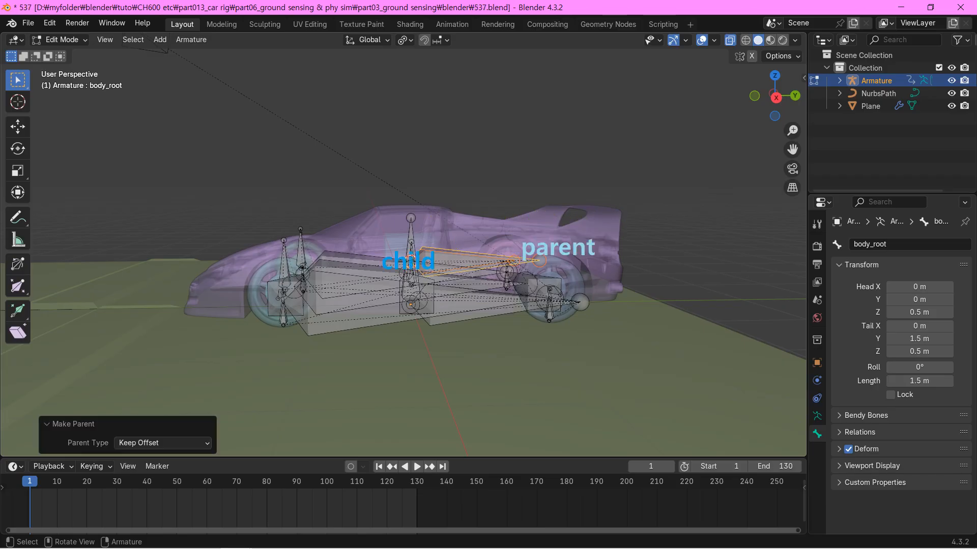
# In Object Mode, parent the cube to the armature's body_root bone using the Bone type.
pyautogui.click(59, 40)
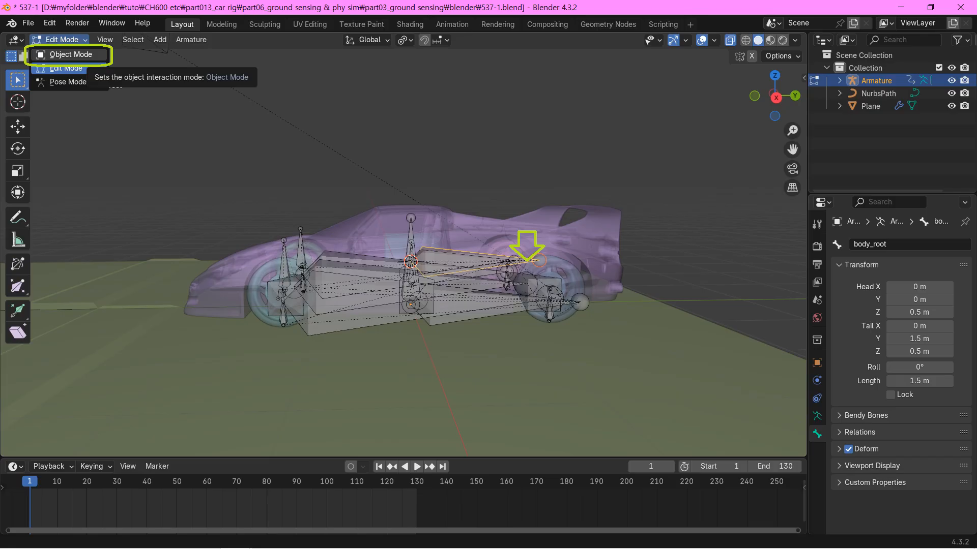
pyautogui.click(72, 54)
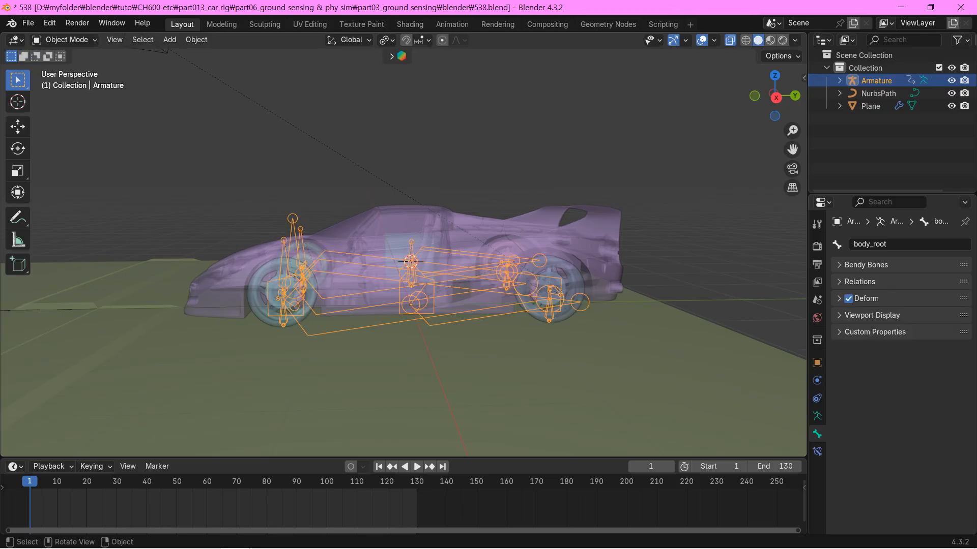
pyautogui.hotkey('ctrl', 'p')
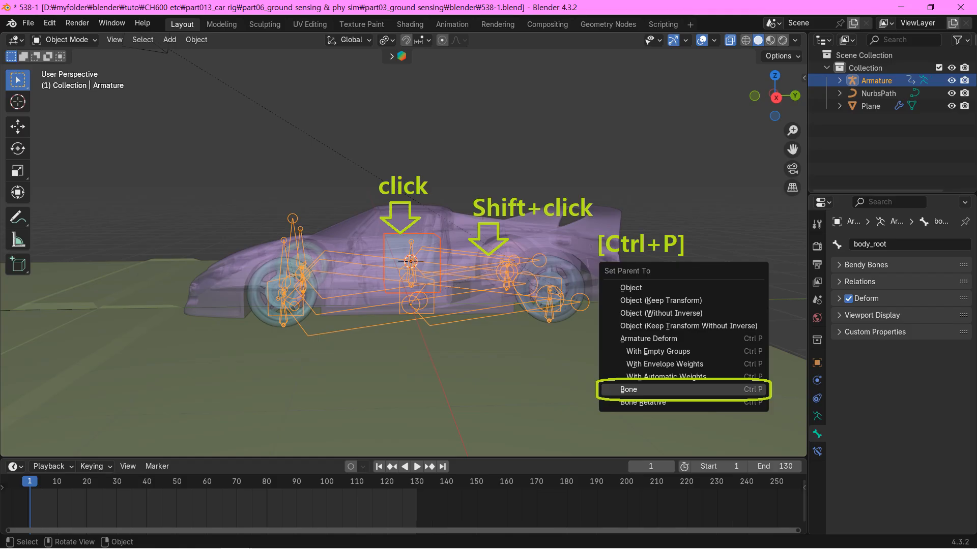
pyautogui.press('Return')
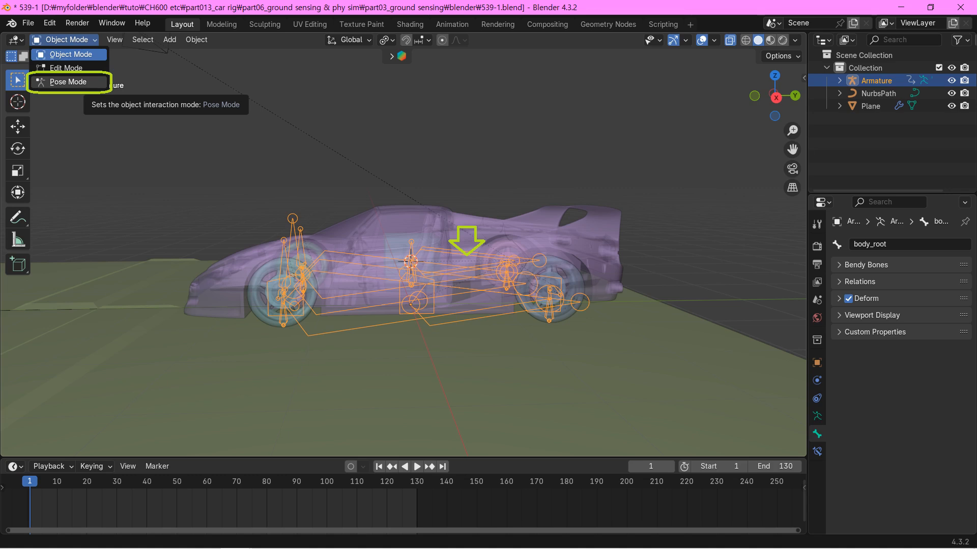
# In Pose Mode, try moving and trackball-rotating the body_root bone to test the rig, cancelling both transforms.
pyautogui.click(67, 82)
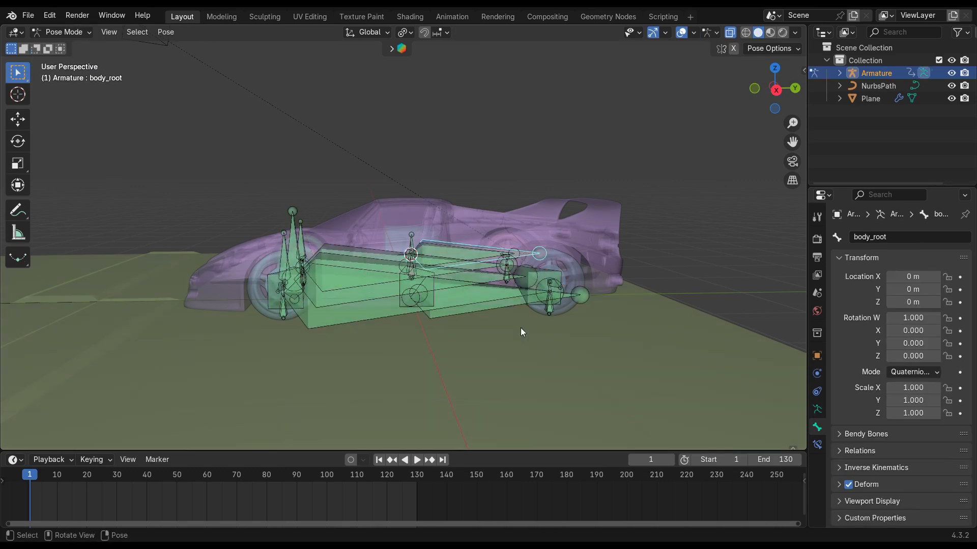
pyautogui.press('g')
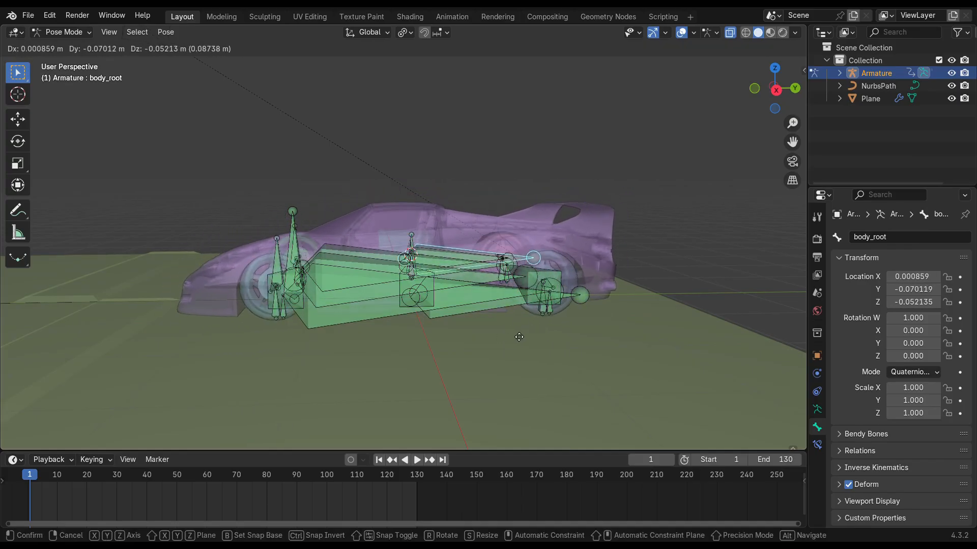
pyautogui.rightClick(519, 337)
pyautogui.press('r')
pyautogui.press('r')
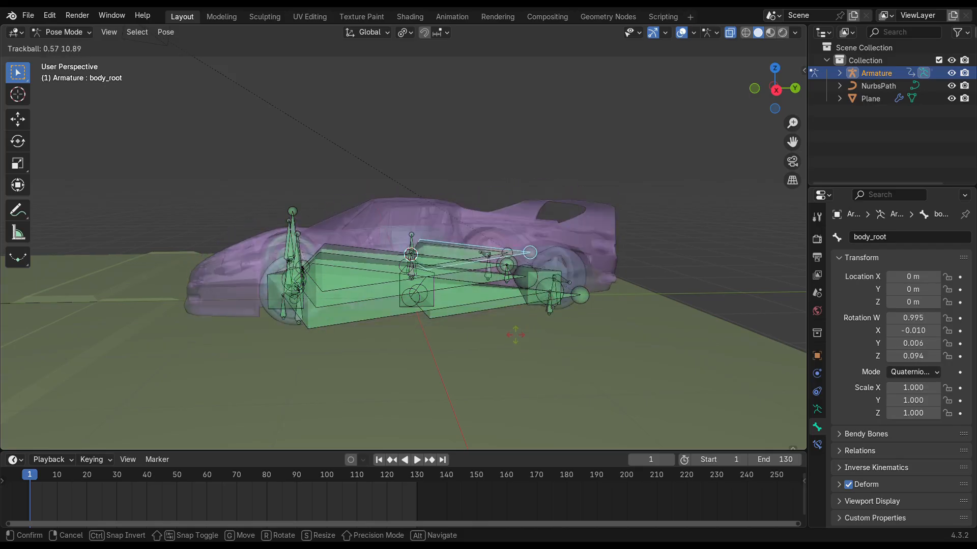
pyautogui.rightClick(527, 343)
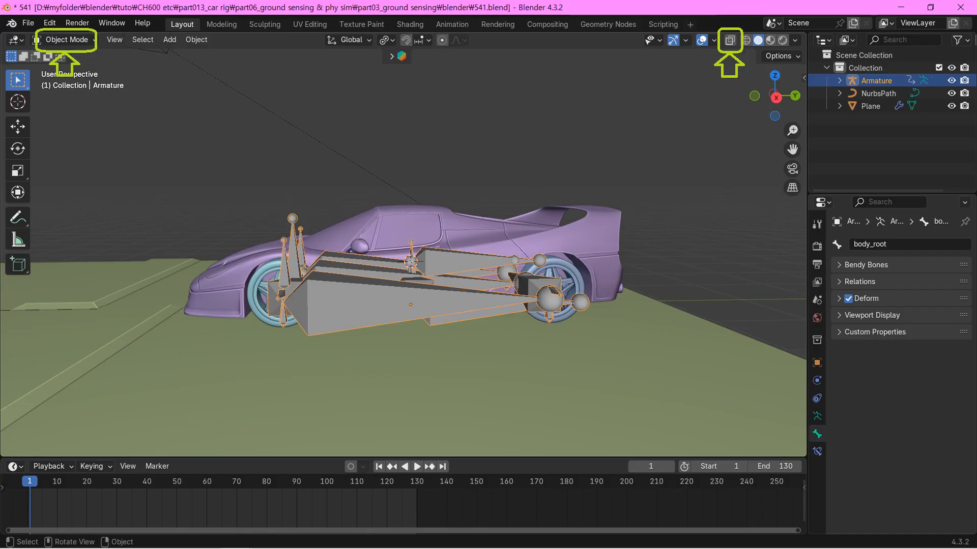
# Hide the armature and play the animation through the camera to examine the finished car motion, returning to the first frame.
pyautogui.press('h')
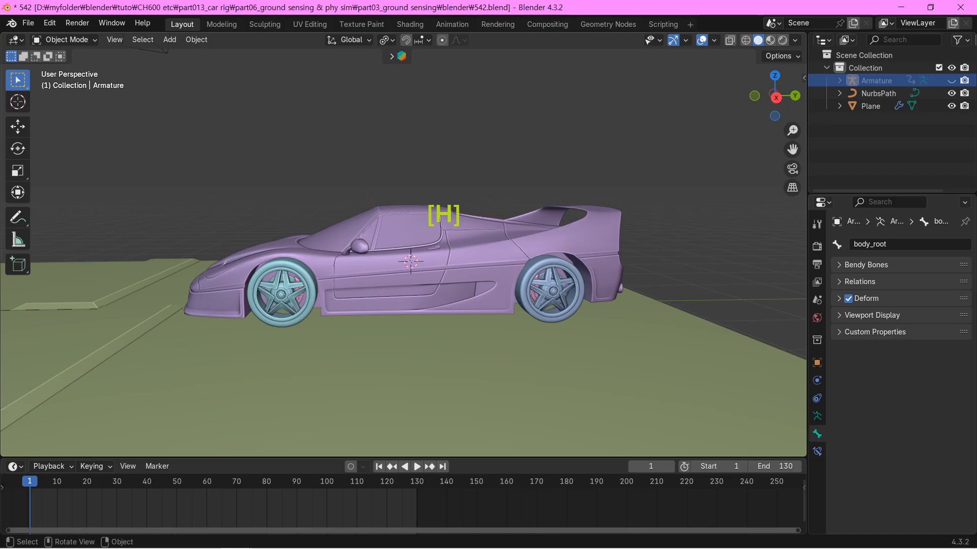
pyautogui.press('KP_0')
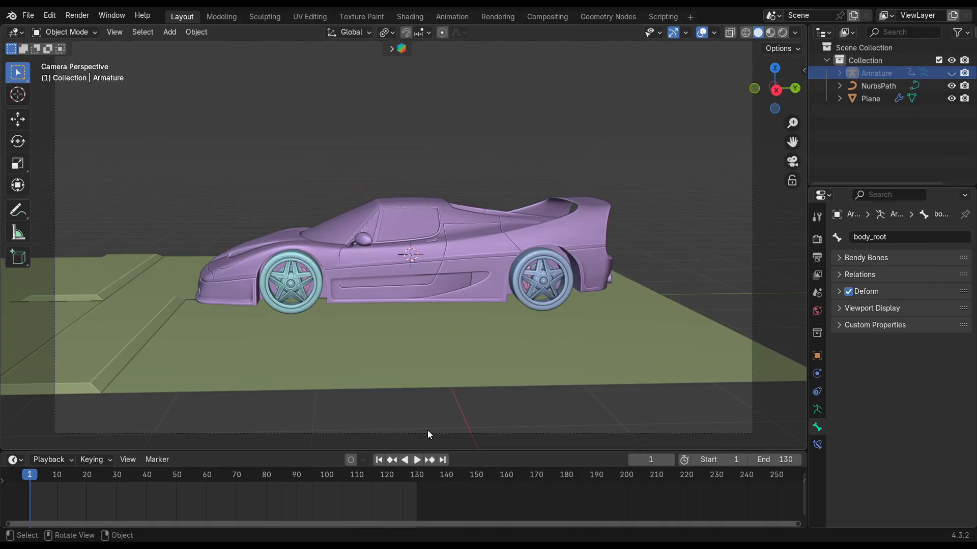
pyautogui.click(416, 460)
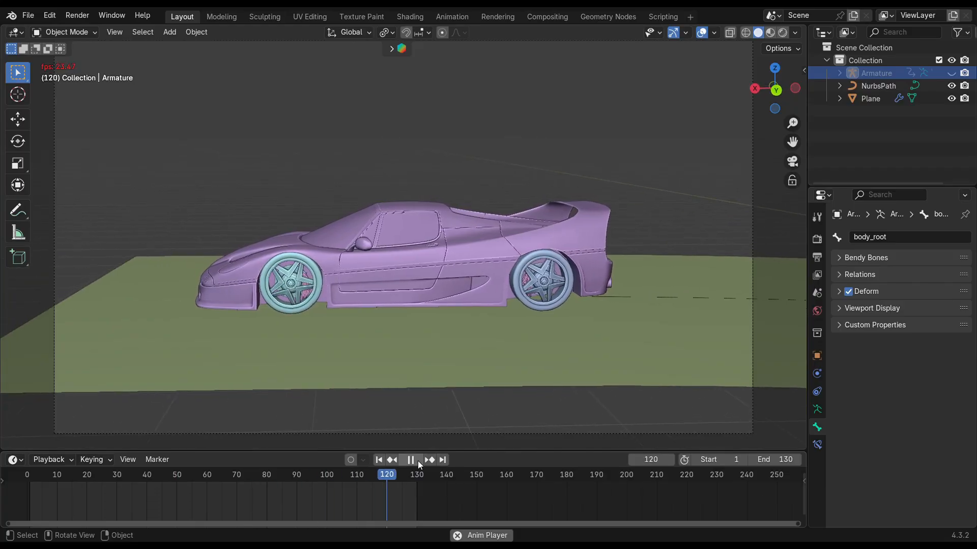
pyautogui.click(418, 461)
pyautogui.click(382, 460)
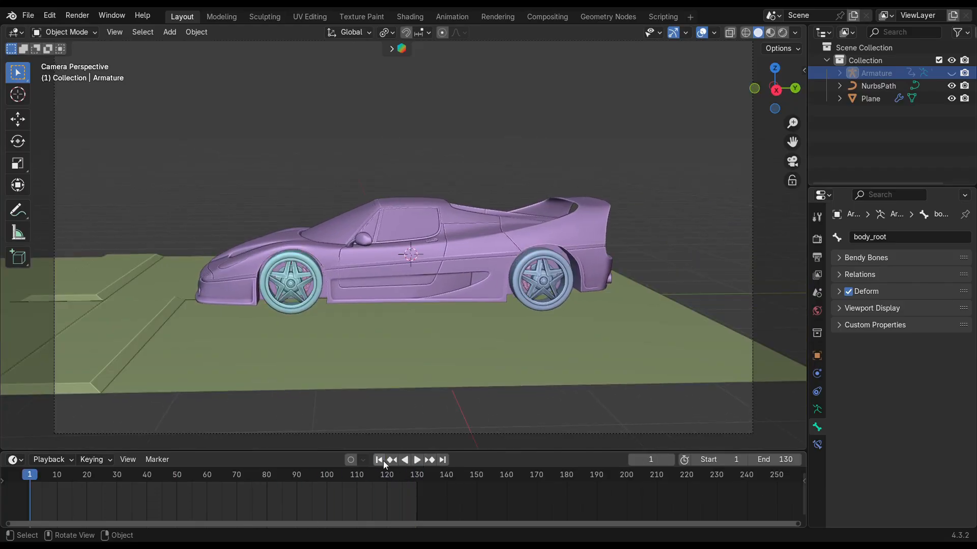